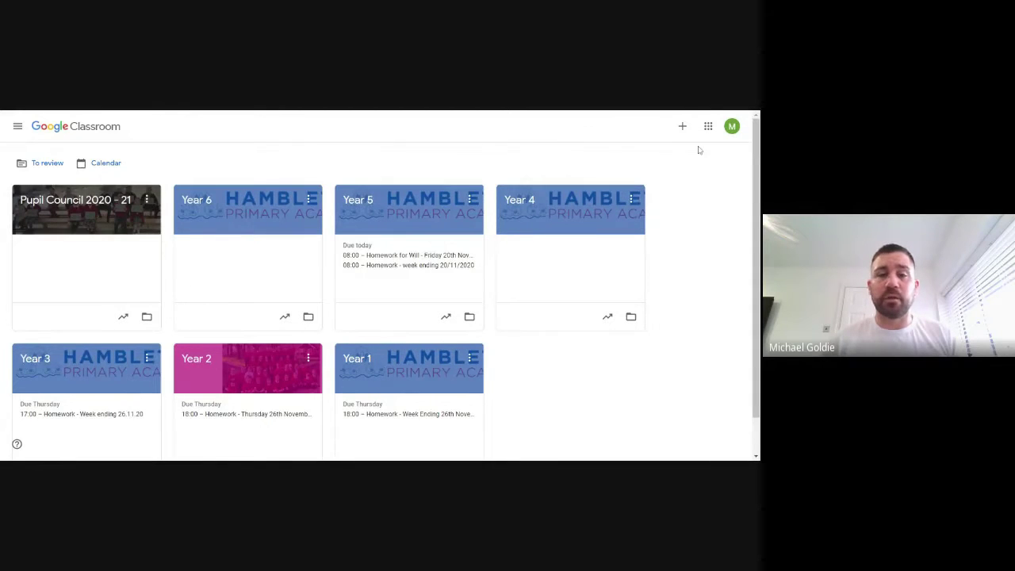
Reuse the Year 5 draft post "Homework - week ending 26/11/2020" as a new classwork assignment
left_click(402, 217)
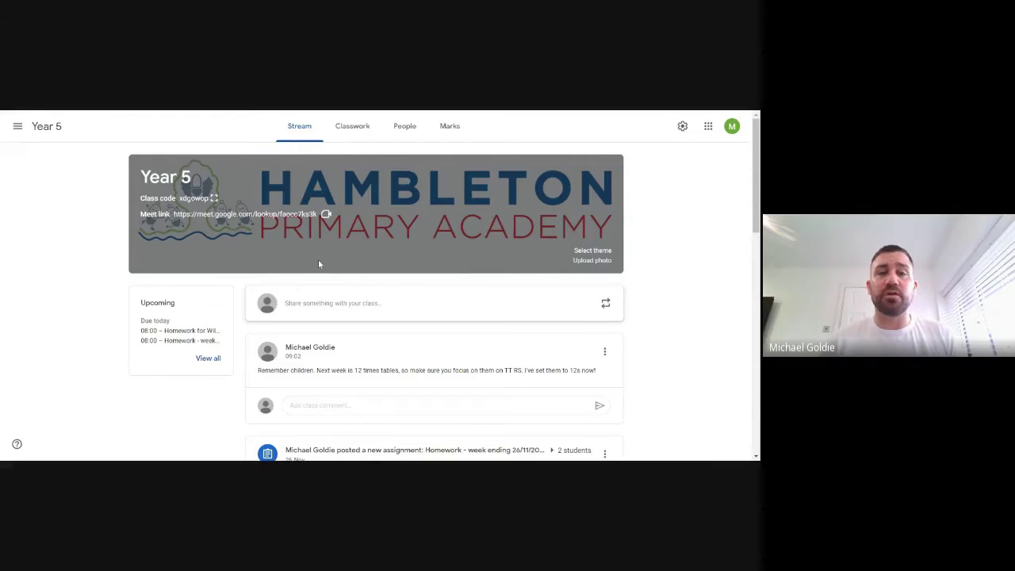
left_click(354, 138)
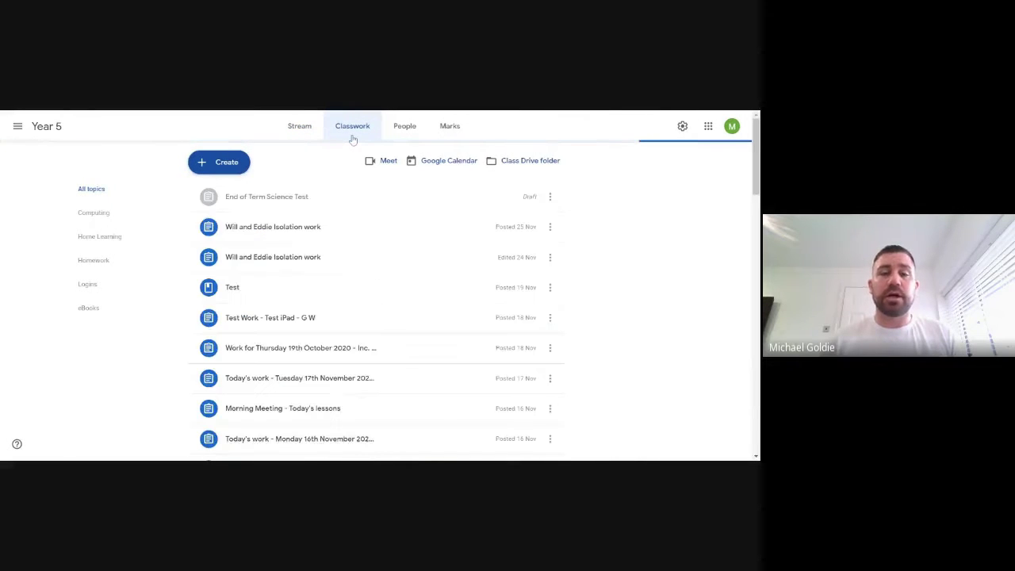
left_click(227, 163)
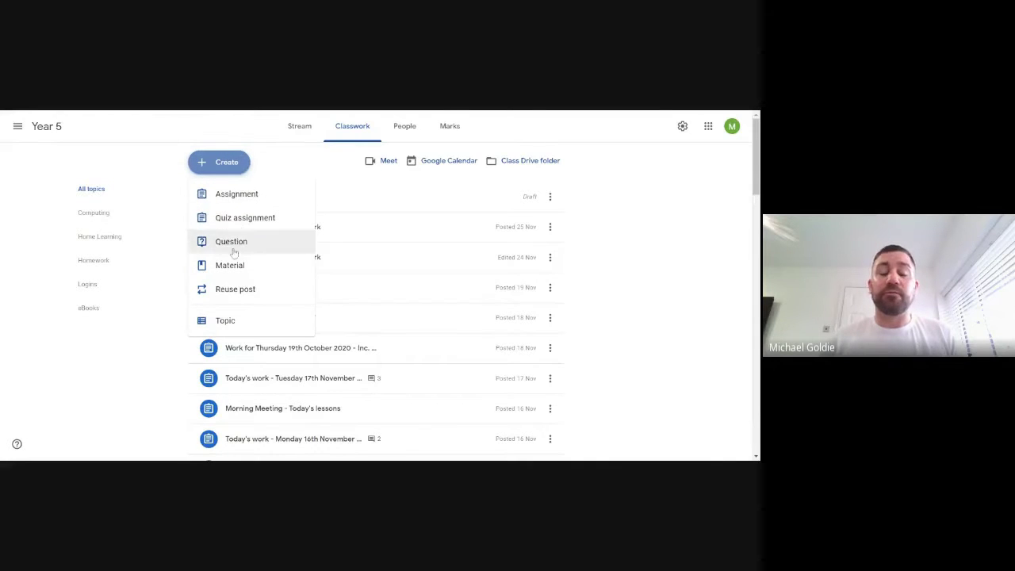
left_click(237, 299)
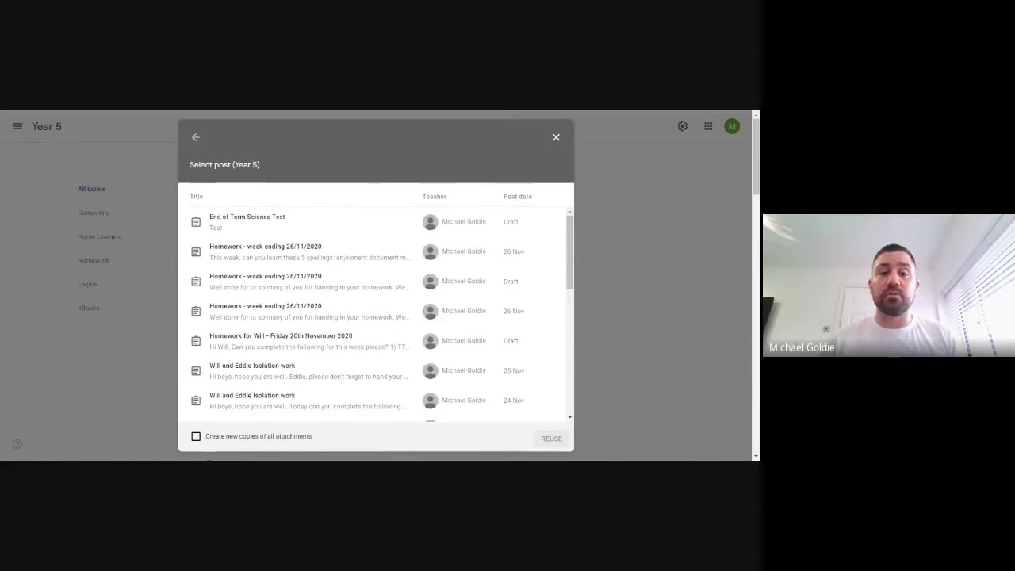
left_click(261, 289)
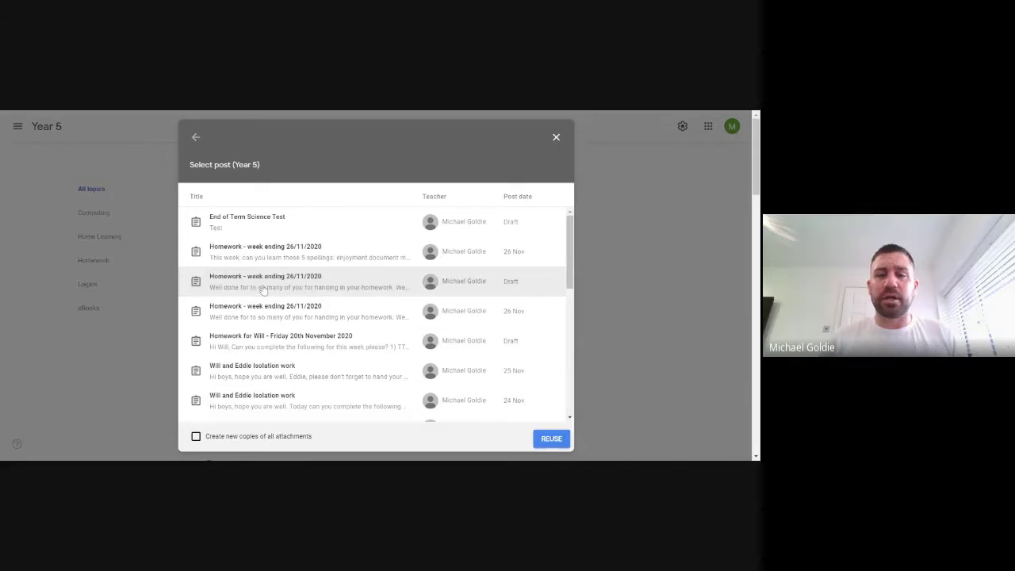
left_click(551, 439)
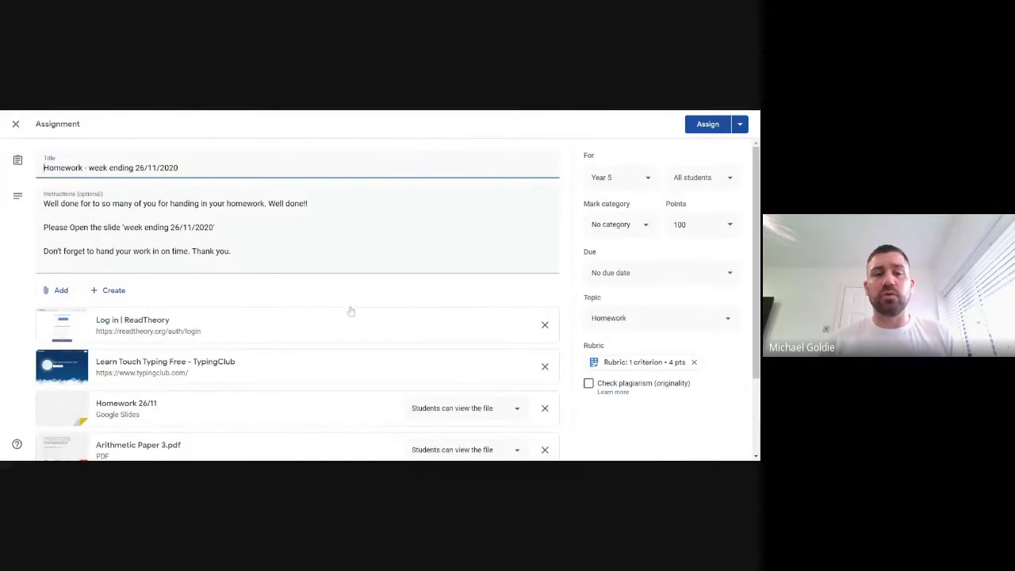
Review the homework's attachments and assign it to a single student instead of all students
scroll(243, 350, "down", 2)
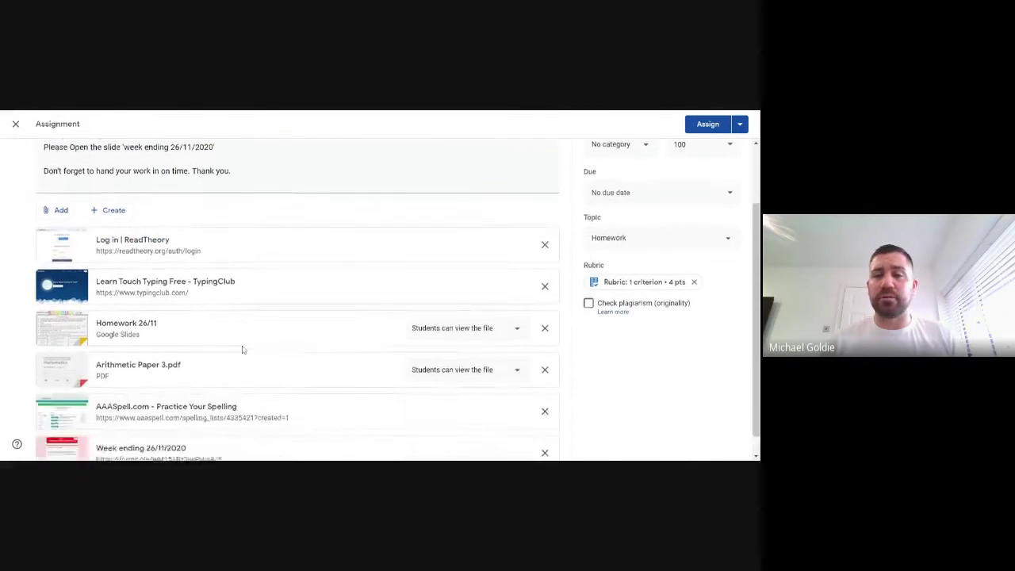
scroll(243, 351, "up", 2)
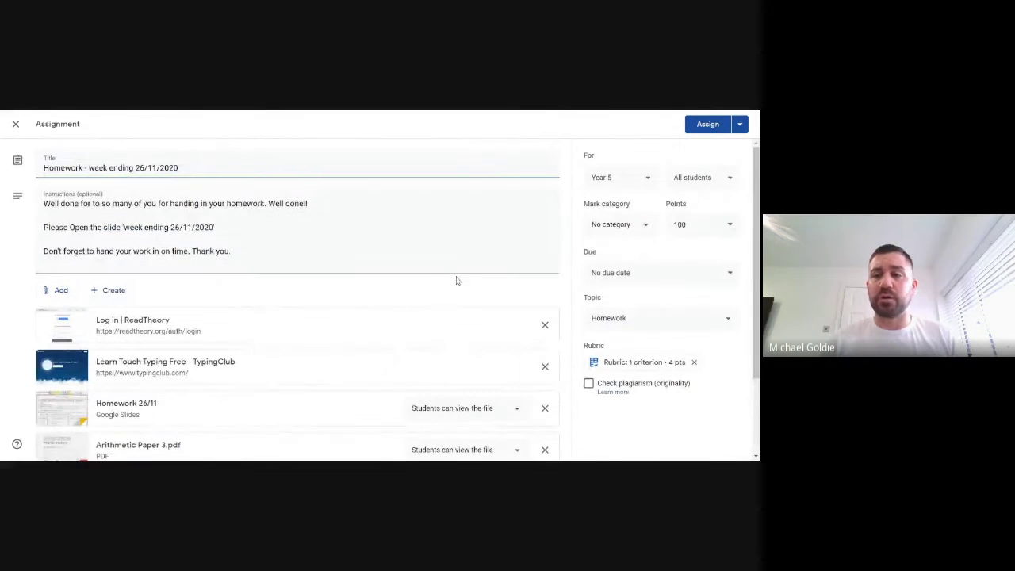
left_click(678, 178)
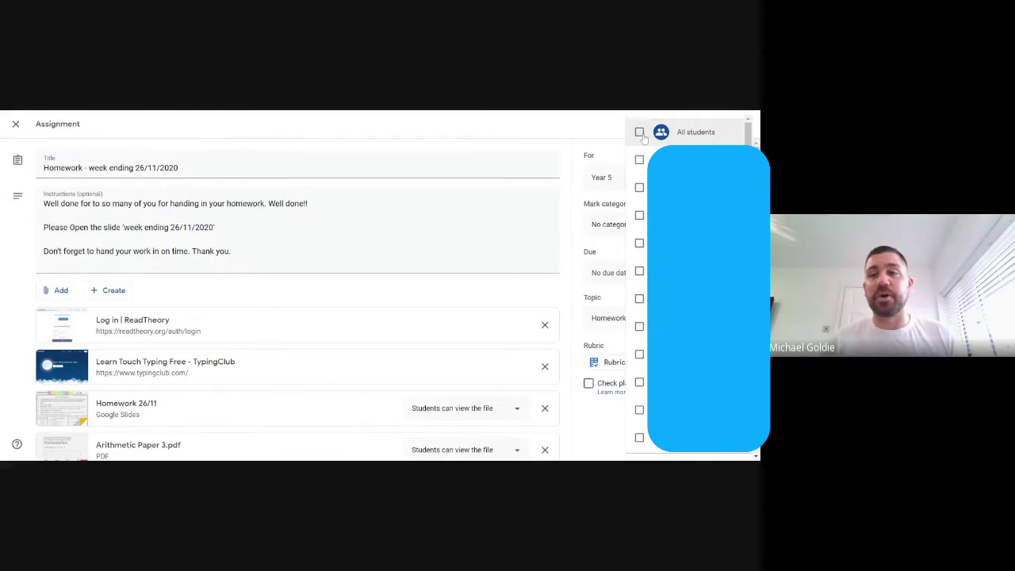
left_click(640, 134)
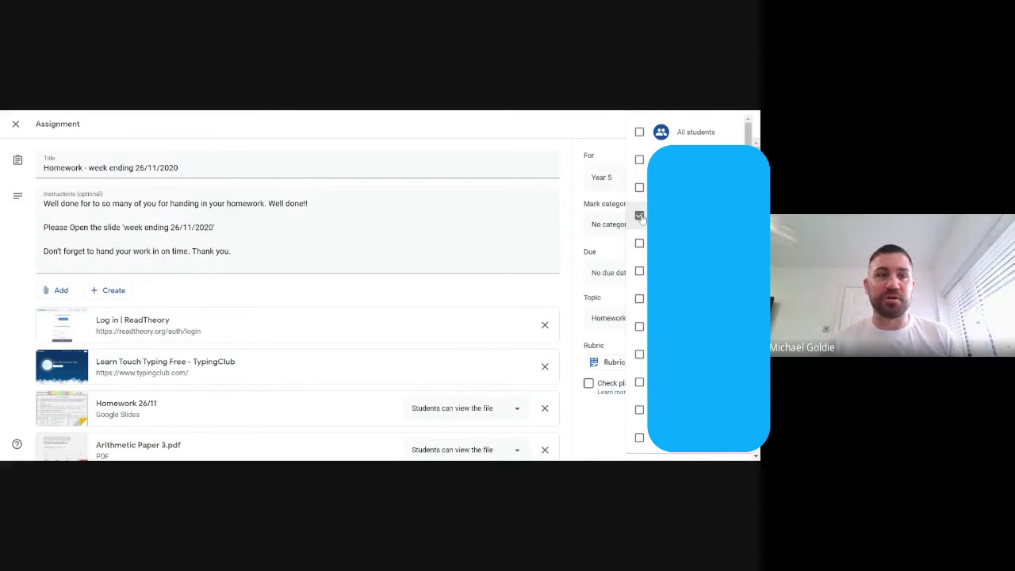
left_click(552, 131)
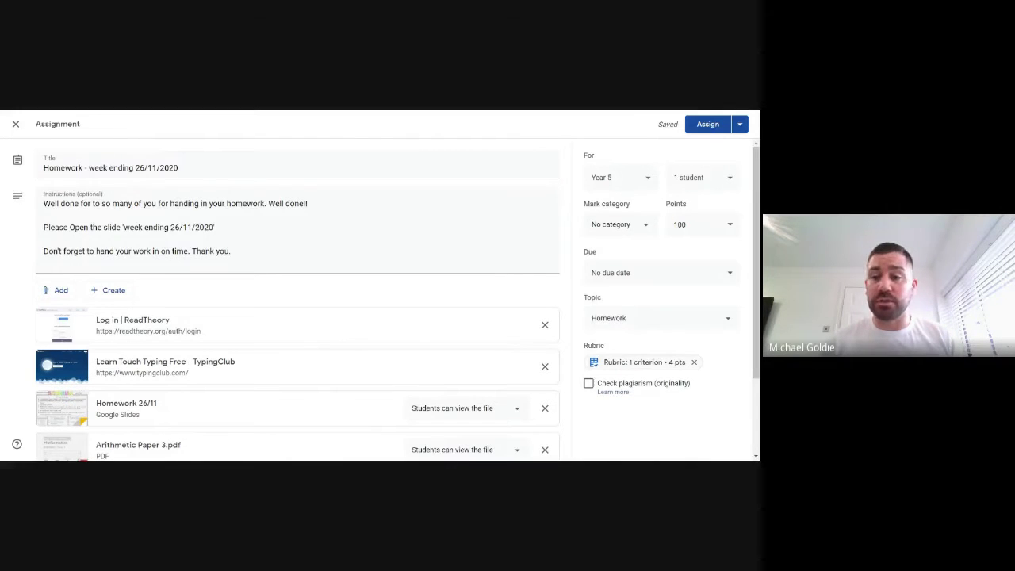
Review the rubric attached to the homework assignment and delete it
left_click(643, 364)
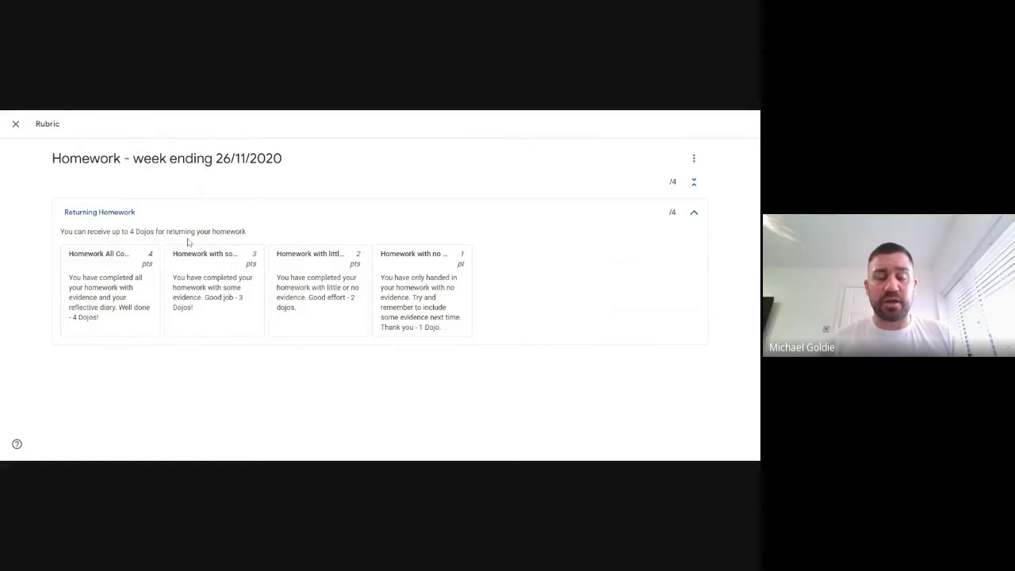
left_click(15, 124)
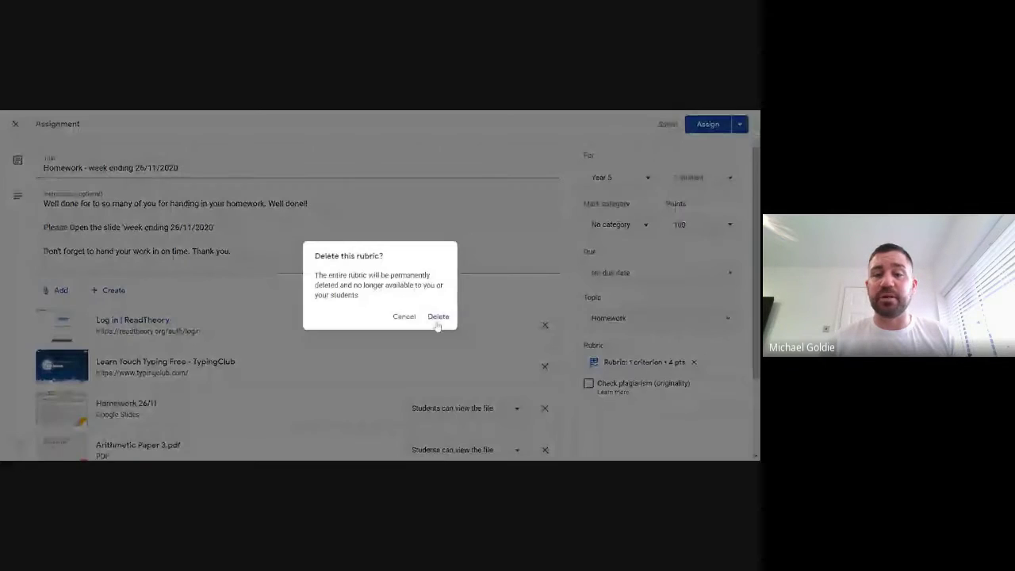
left_click(436, 322)
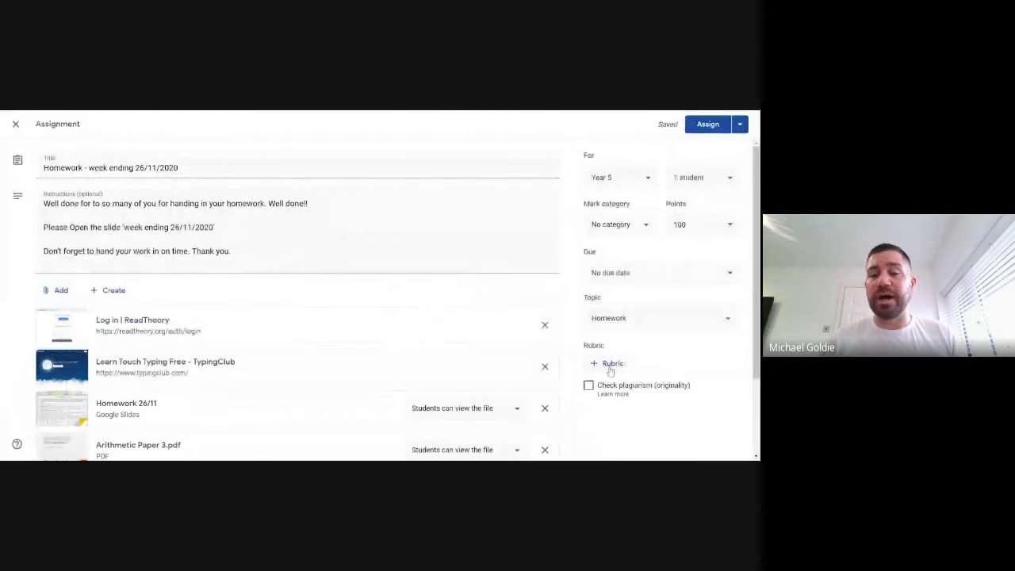
Create a new rubric for the assignment and title its first criterion "Homework"
left_click(609, 364)
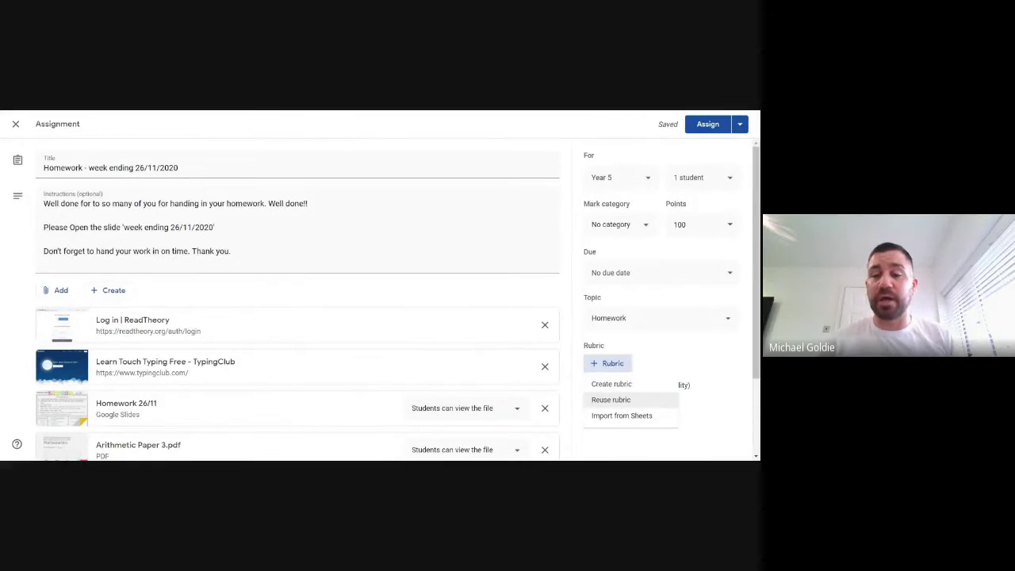
left_click(623, 388)
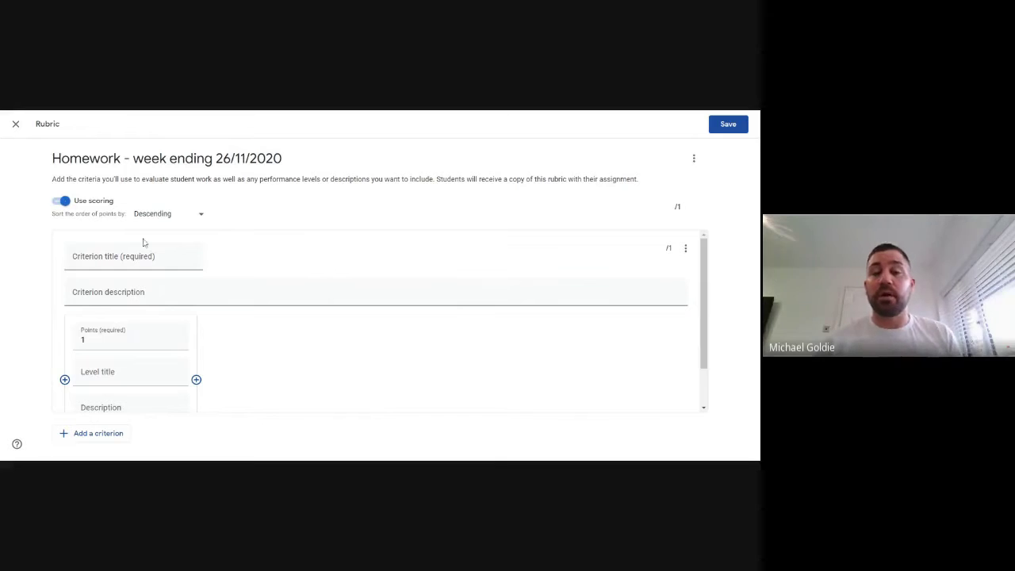
scroll(242, 276, "down", 2)
scroll(243, 277, "up", 1)
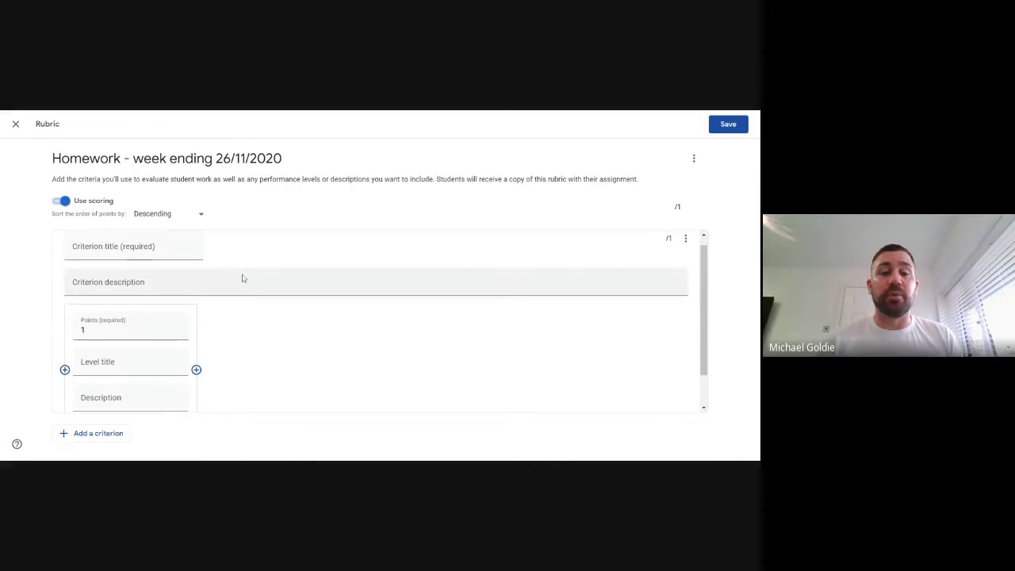
left_click(133, 247)
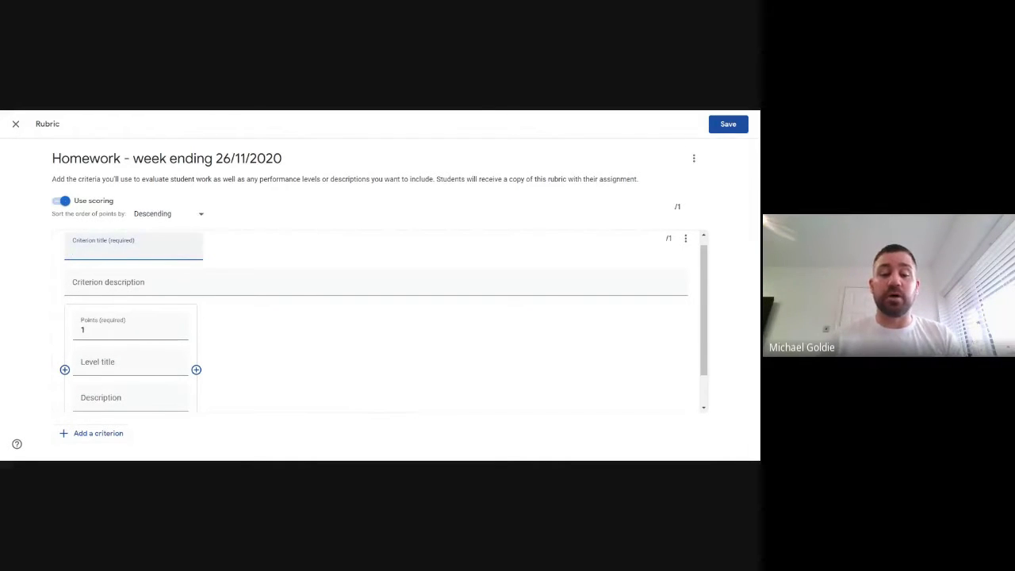
type("Home")
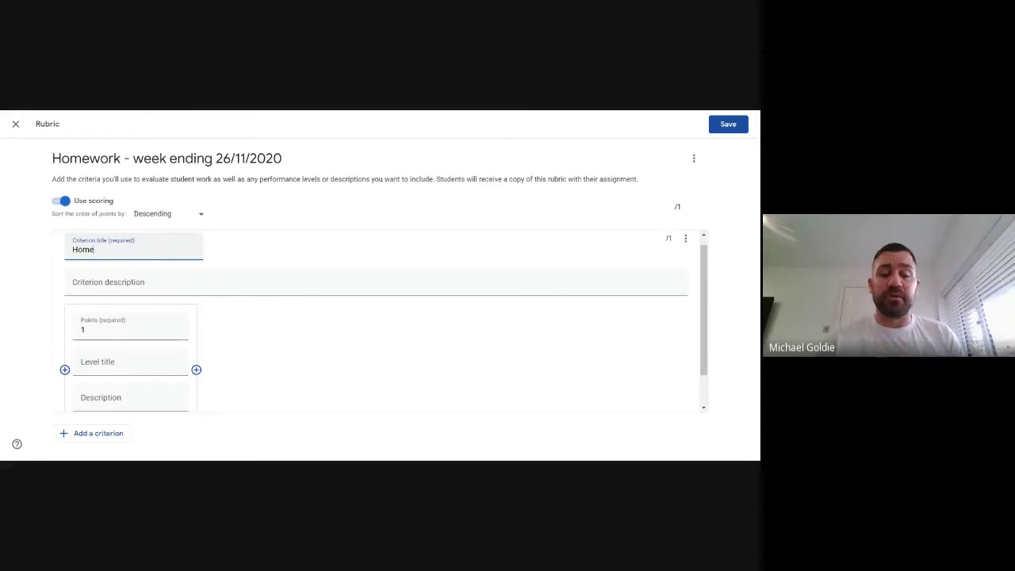
type("work")
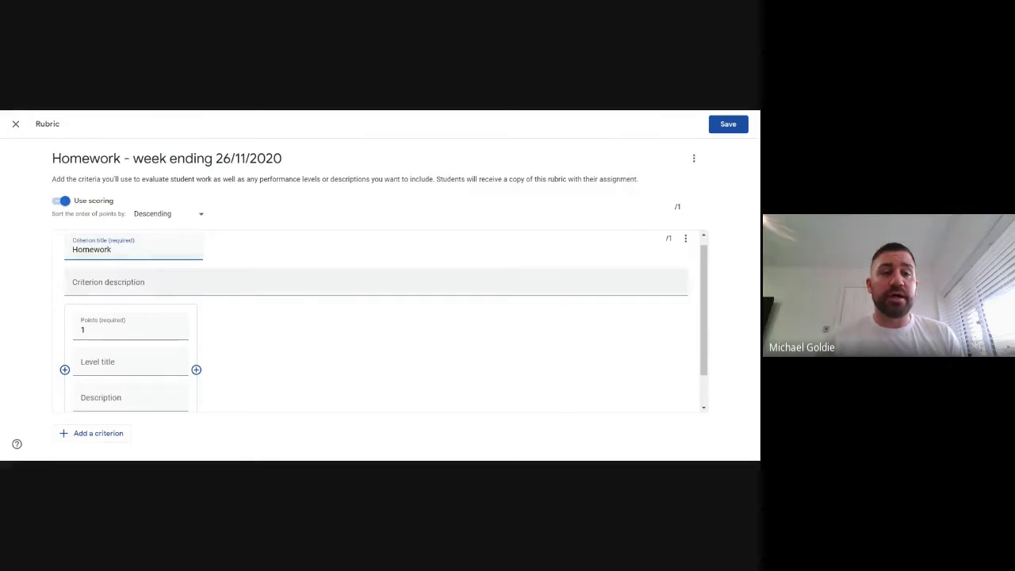
Enter "The points for completing homework" as the description of the Homework criterion
left_click(109, 282)
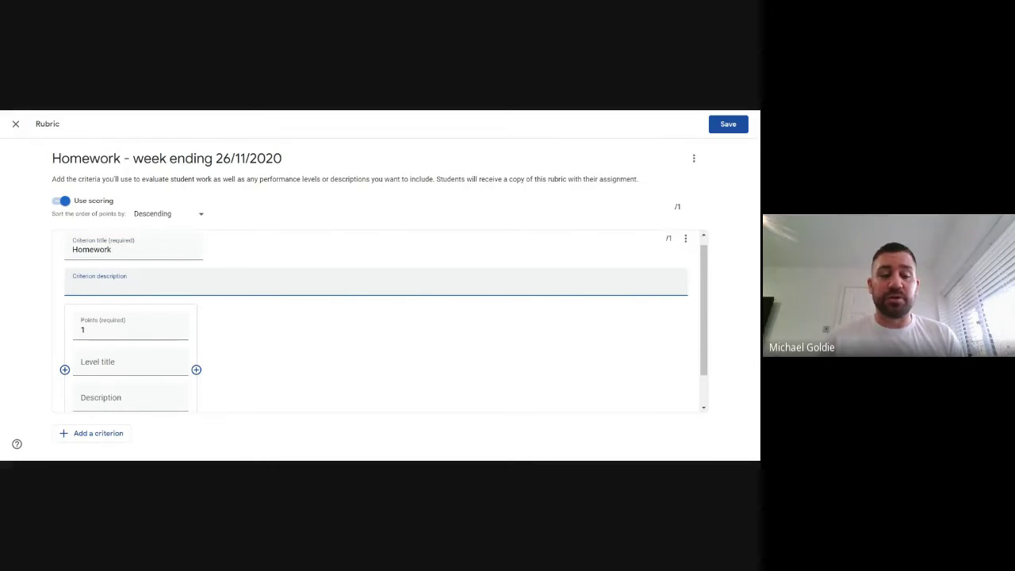
type("The poi")
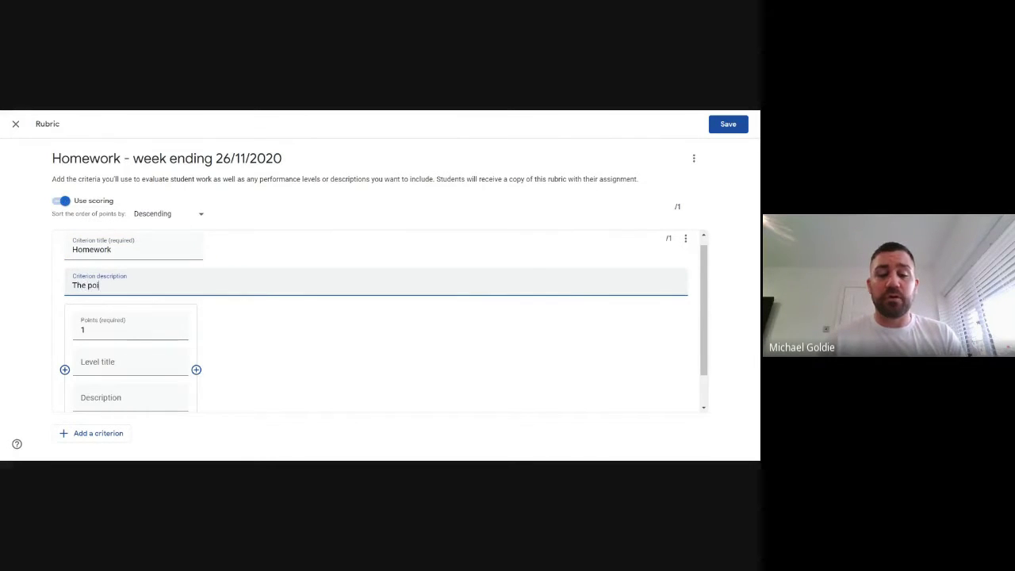
type("nts for getting")
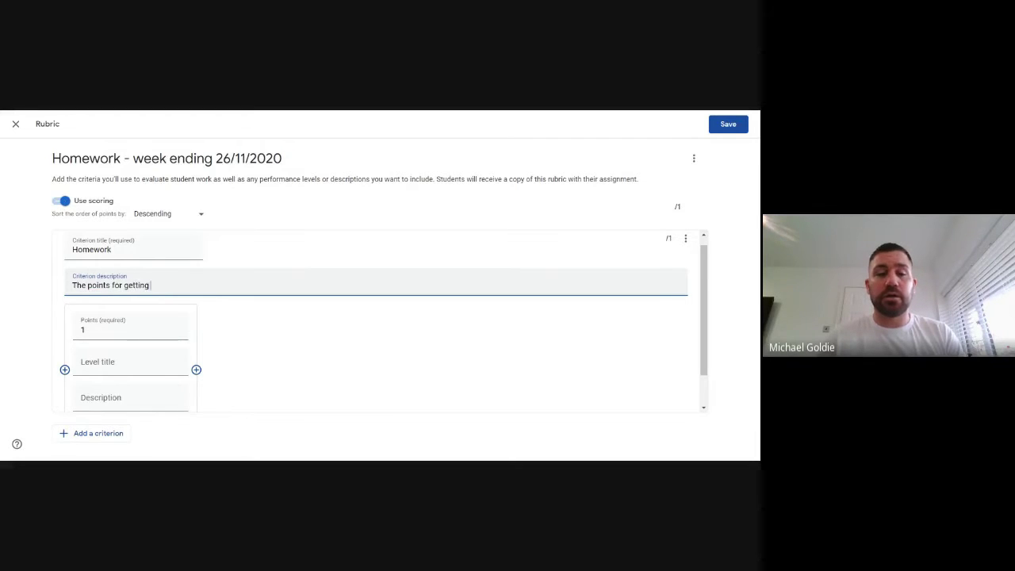
key("BackSpace")
key("BackSpace")
key("BackSpace")
key("BackSpace")
key("BackSpace")
key("BackSpace")
key("BackSpace")
type("completing homework")
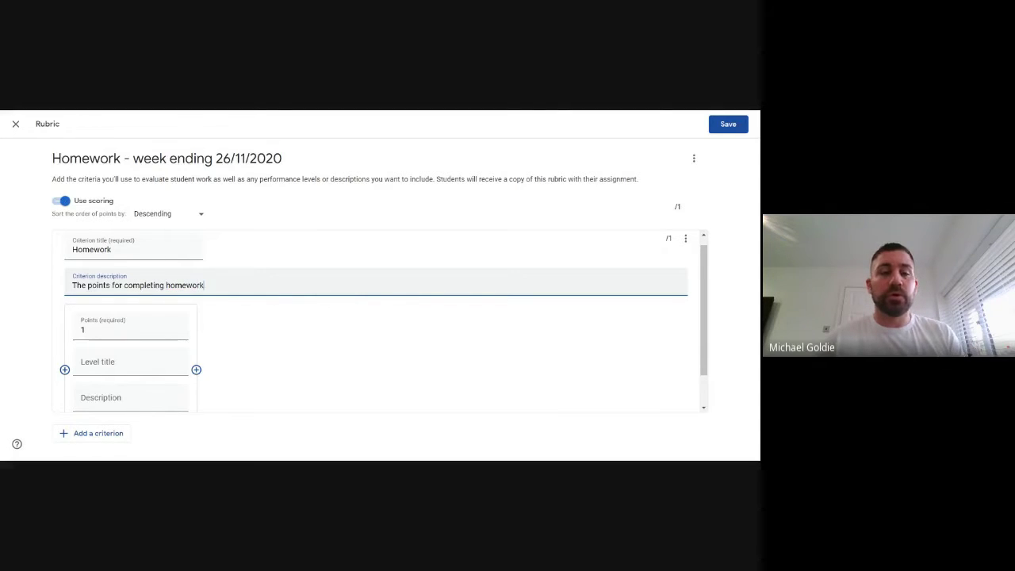
Set the first level to 4 points and title it "Homework with evidence"
scroll(243, 369, "down", 1)
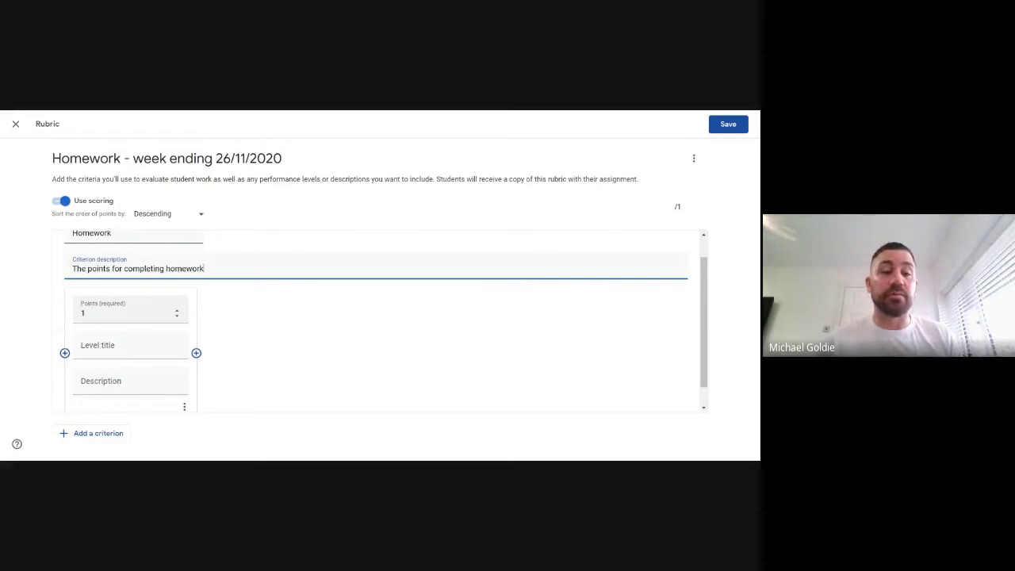
key("Tab")
type("4")
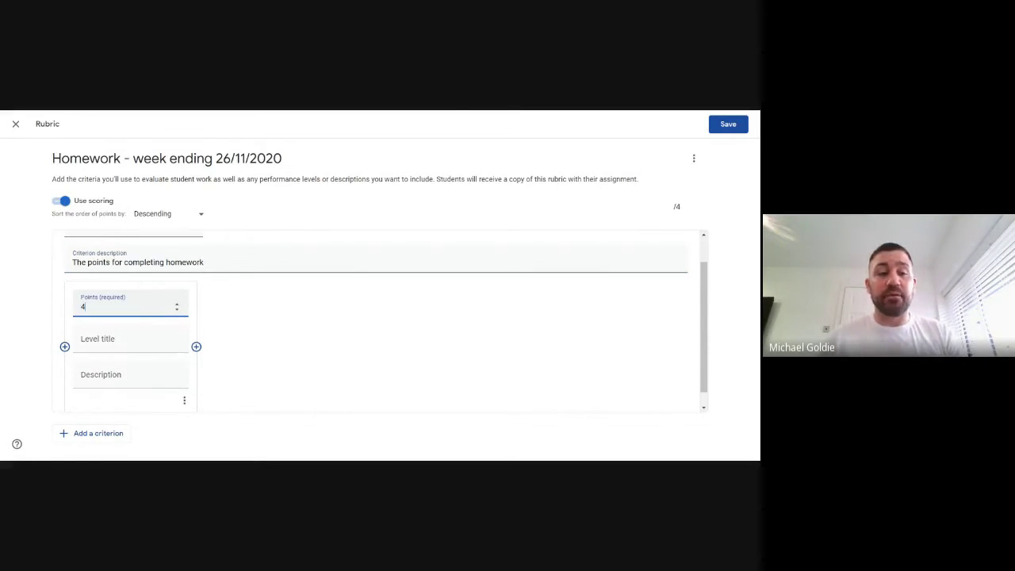
key("Tab")
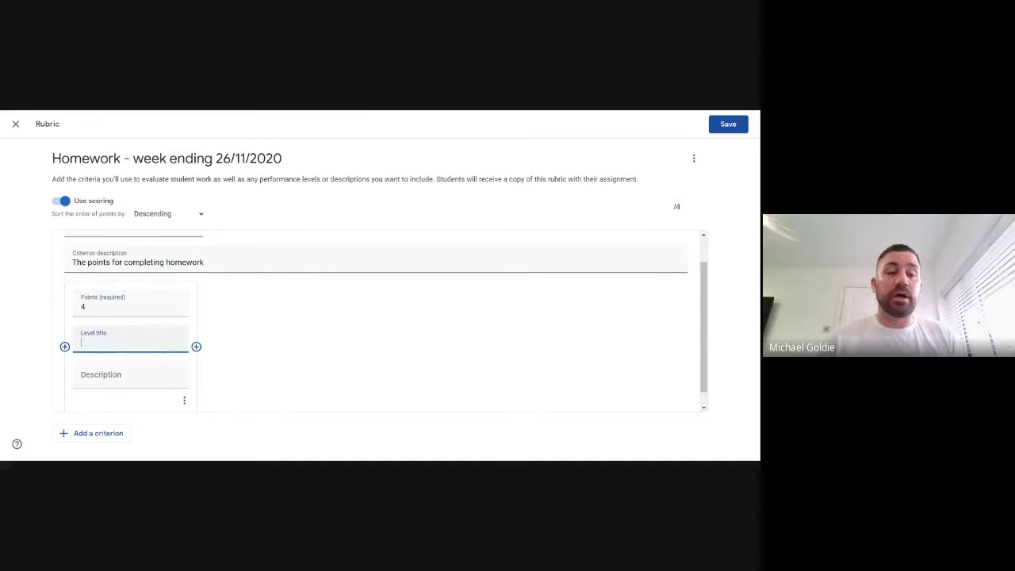
type("Home")
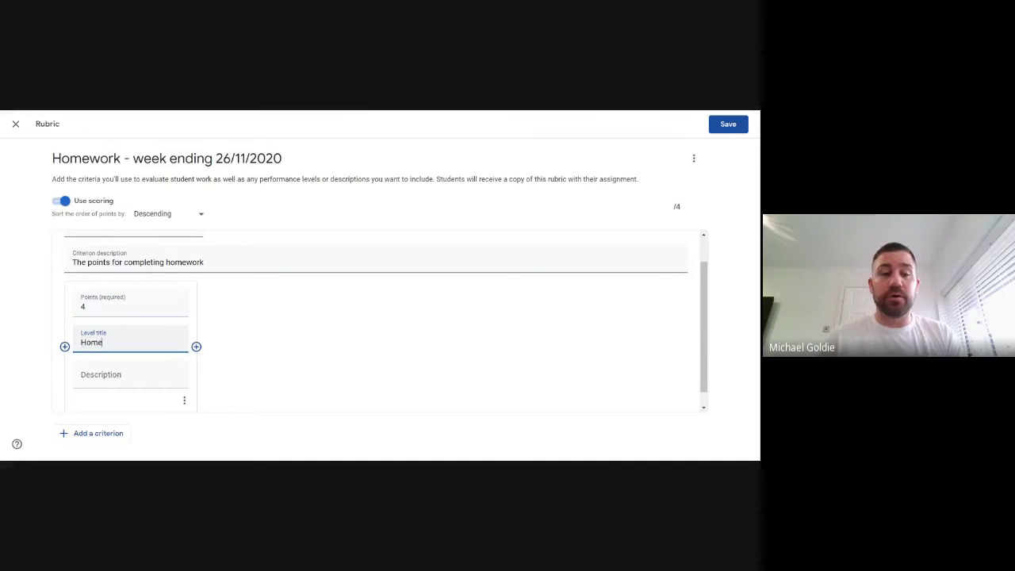
type("work with")
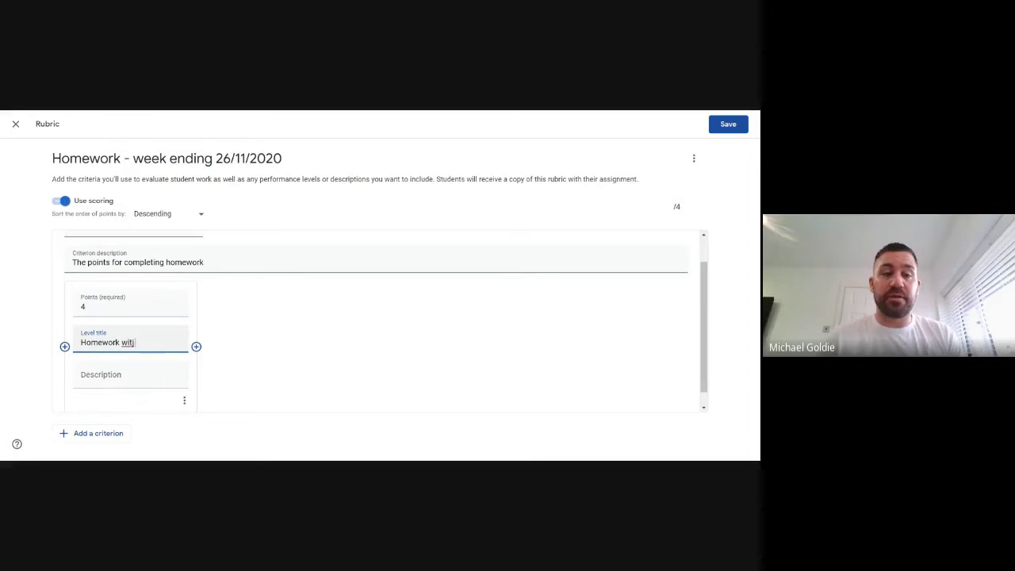
type(" evidence")
Describe the 4-point level as "completing everything as requested"
key("Tab")
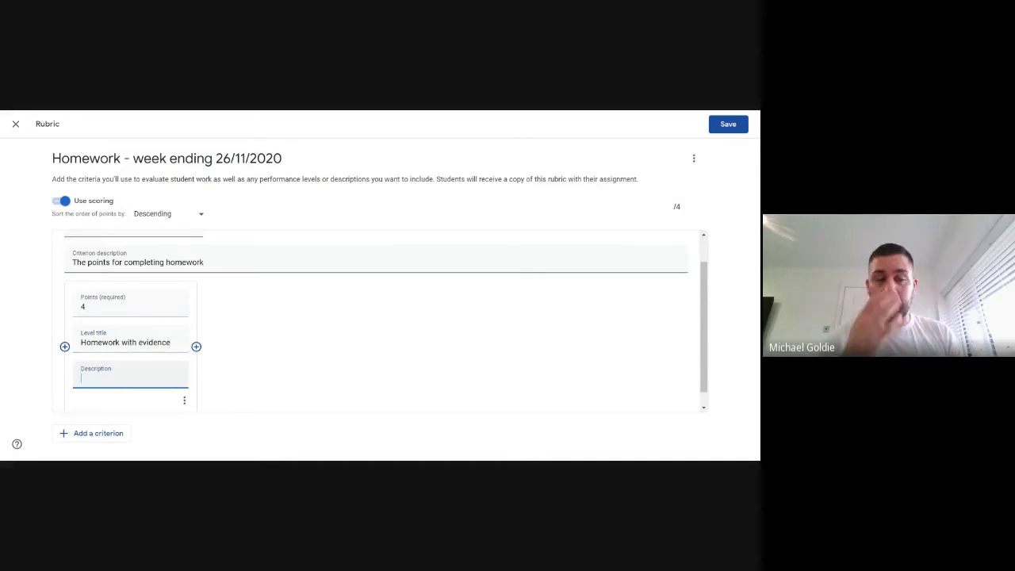
type("completi")
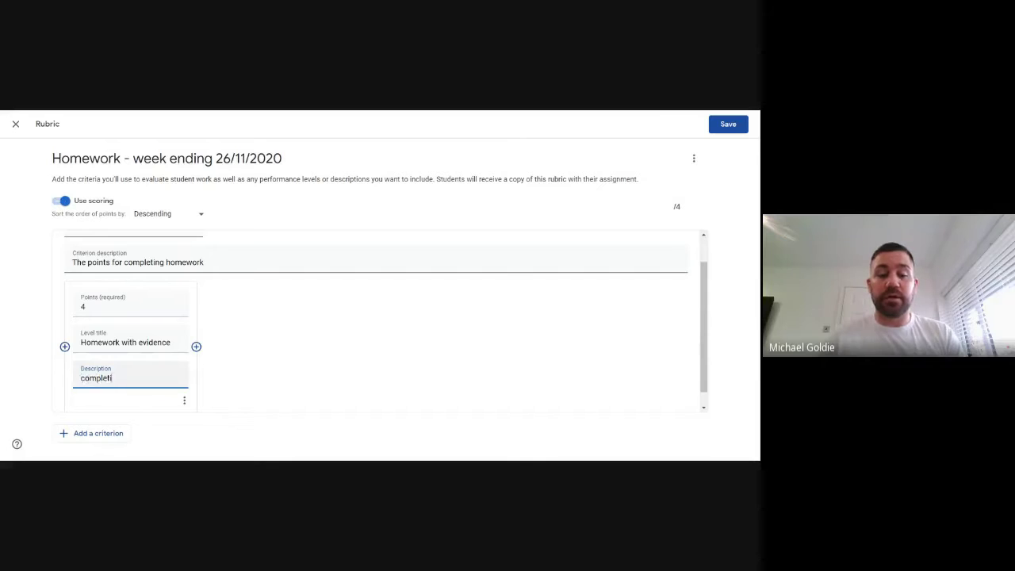
type("ng everything to req")
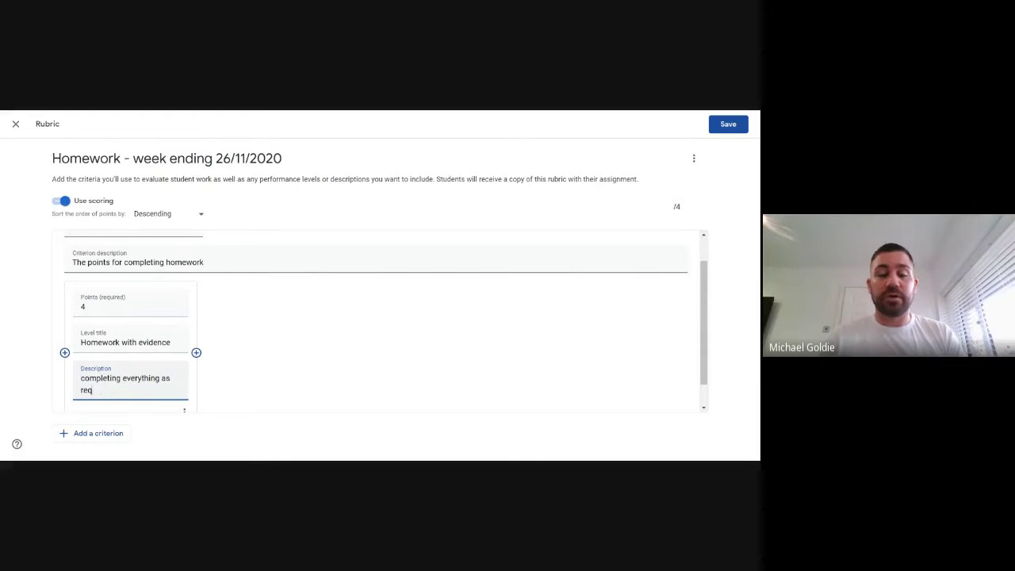
type("uested")
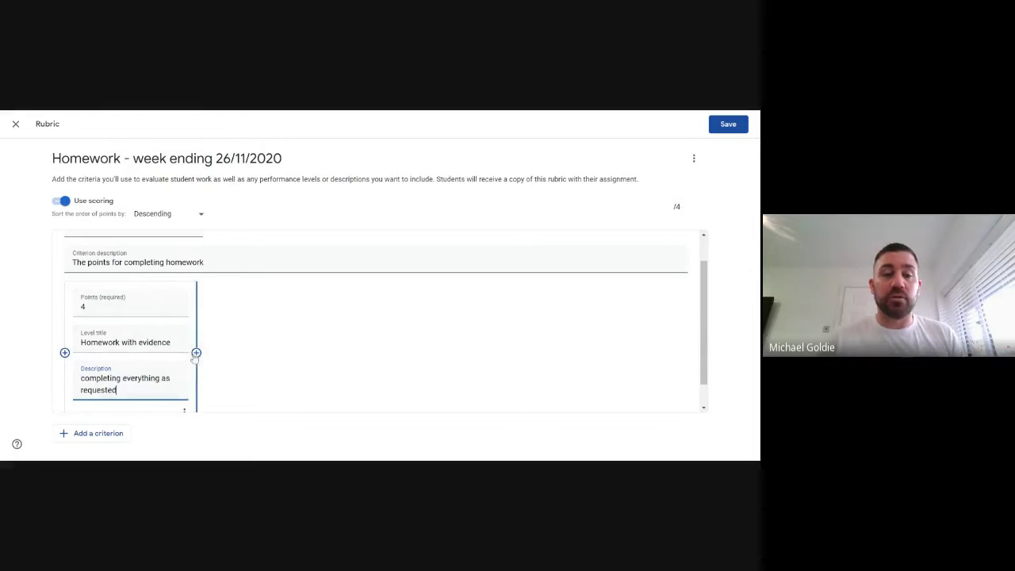
Add a second level to the Homework criterion worth 3 points and title it "Homework with some evidence"
scroll(241, 363, "down", 1)
left_click(184, 384)
left_click(222, 365)
left_click(195, 324)
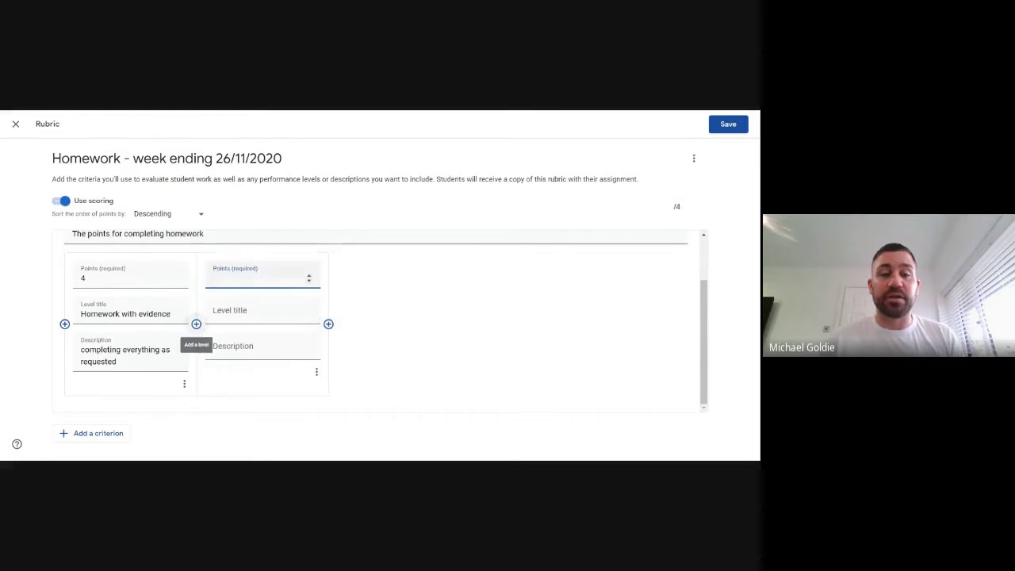
type("3")
left_click(262, 313)
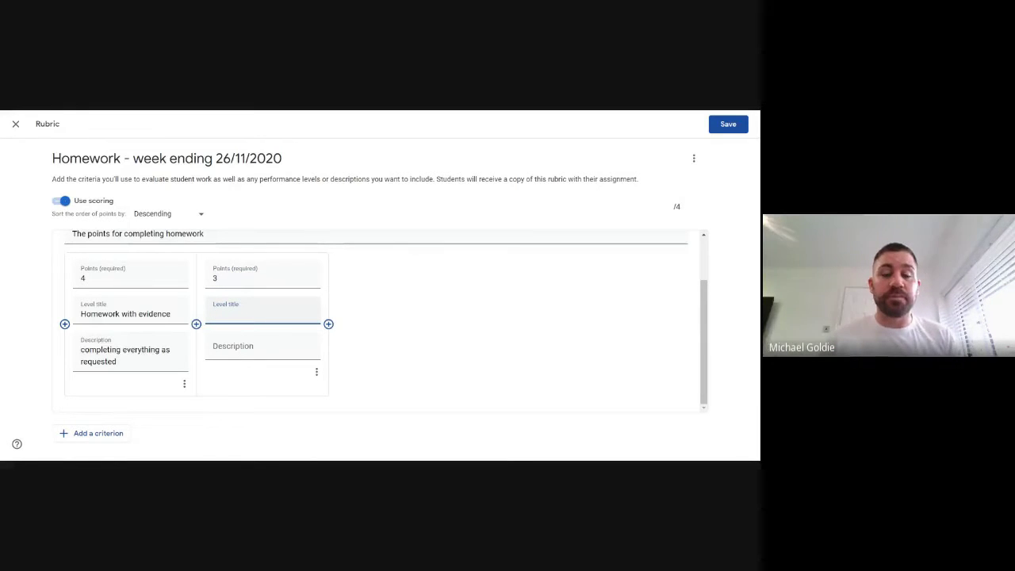
type("Homework with some evidence")
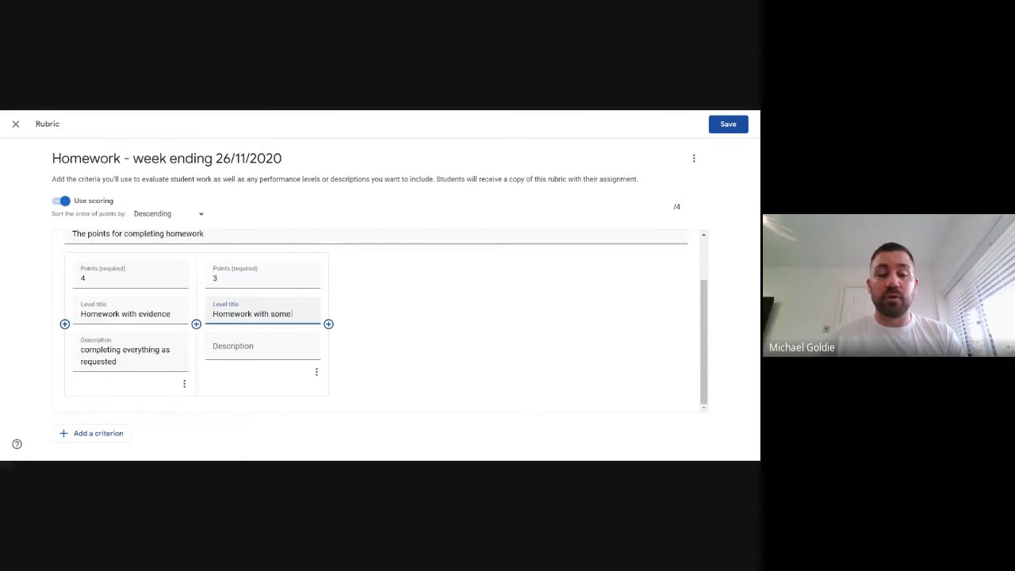
left_click(226, 358)
Add a third level worth 2 points to the Homework criterion, titled "Homework with little or no evidence"
left_click(328, 324)
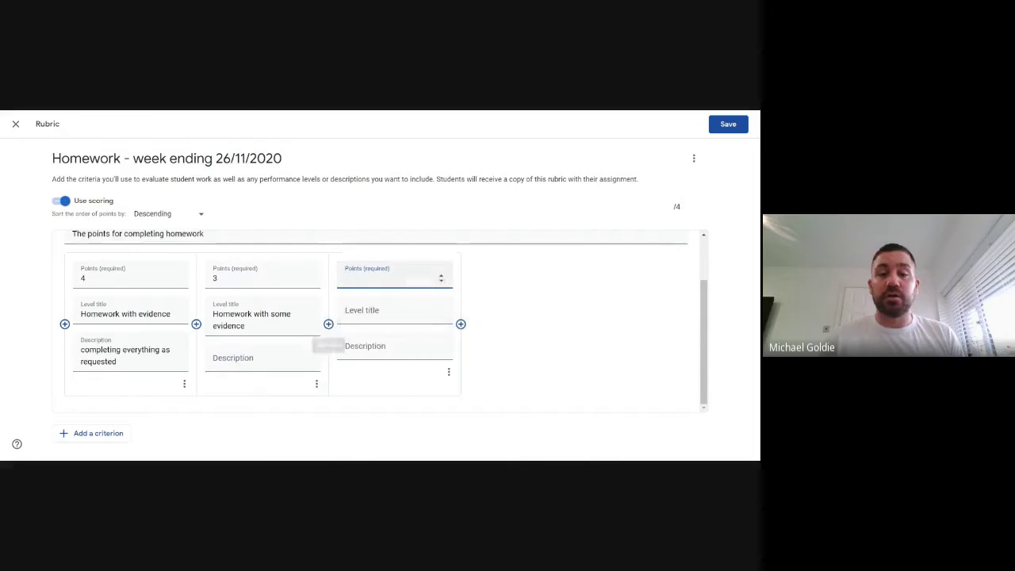
type("2")
left_click(395, 314)
type("Homework wi")
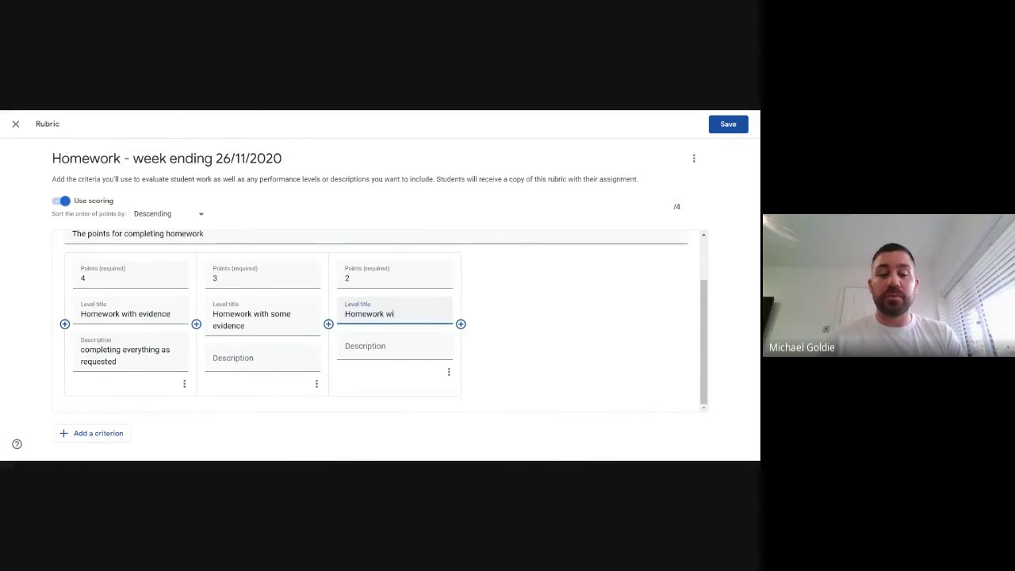
type("th little or no evidence")
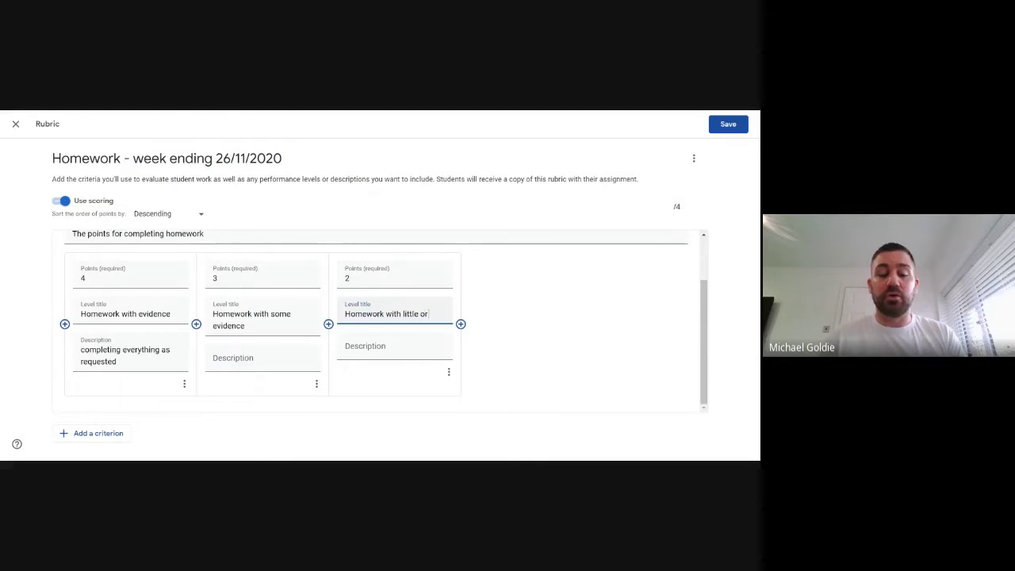
Add a fourth level worth 1 point to the Homework criterion and title it "Only handed in"
left_click(461, 323)
type("1")
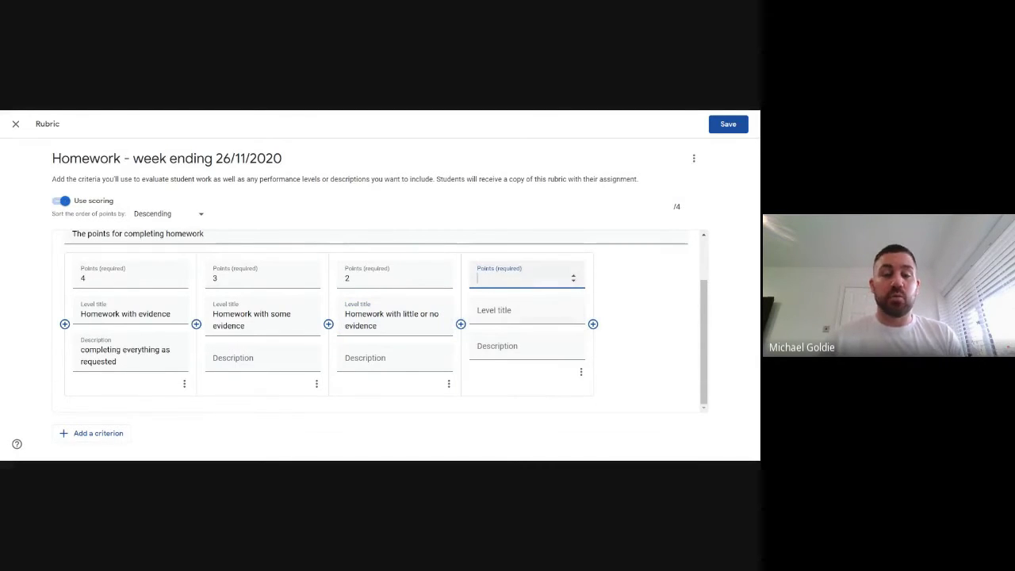
left_click(524, 310)
type("O")
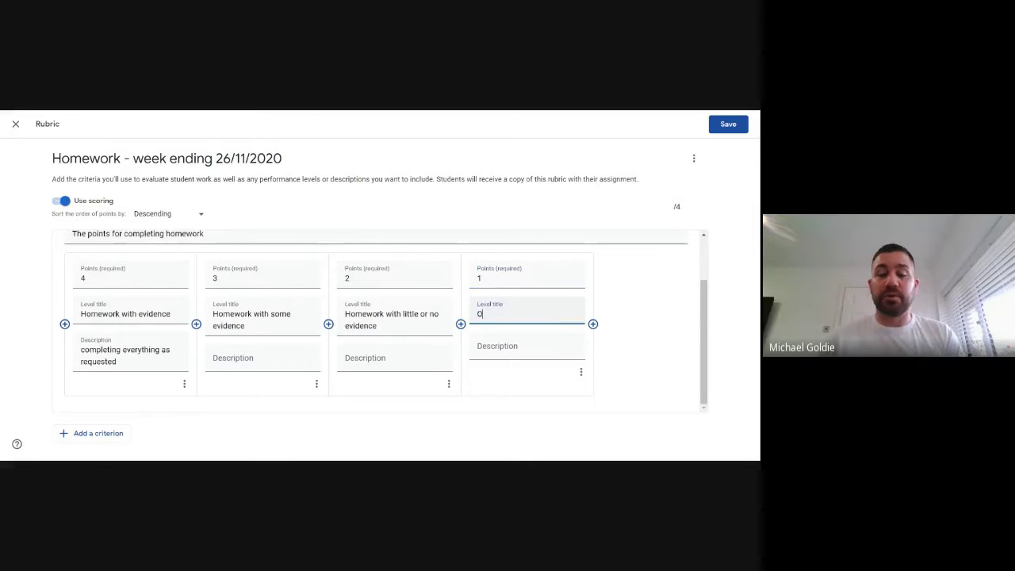
type("nly handed in")
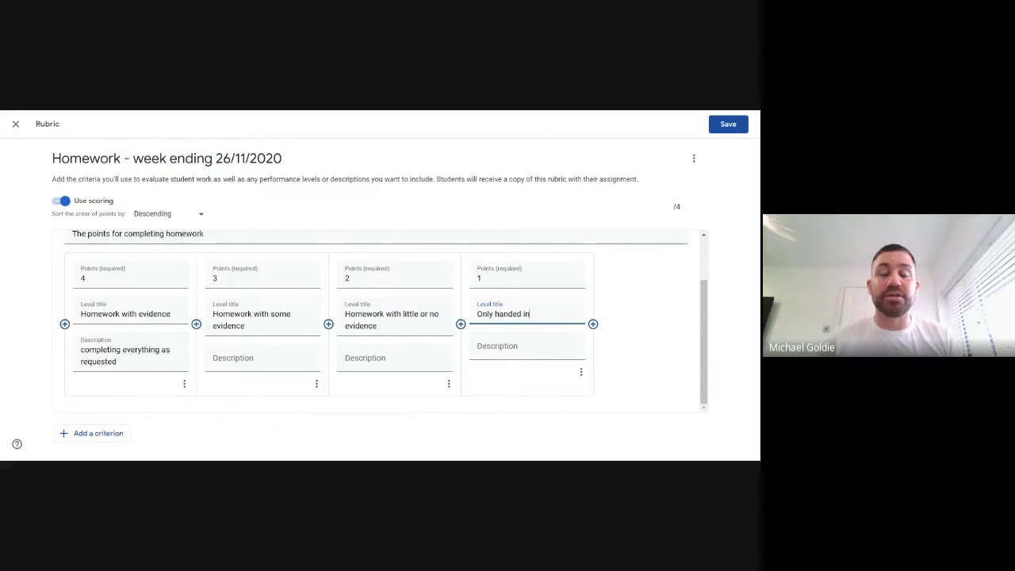
Close the rubric editor and discard the unsaved rubric
left_click(18, 127)
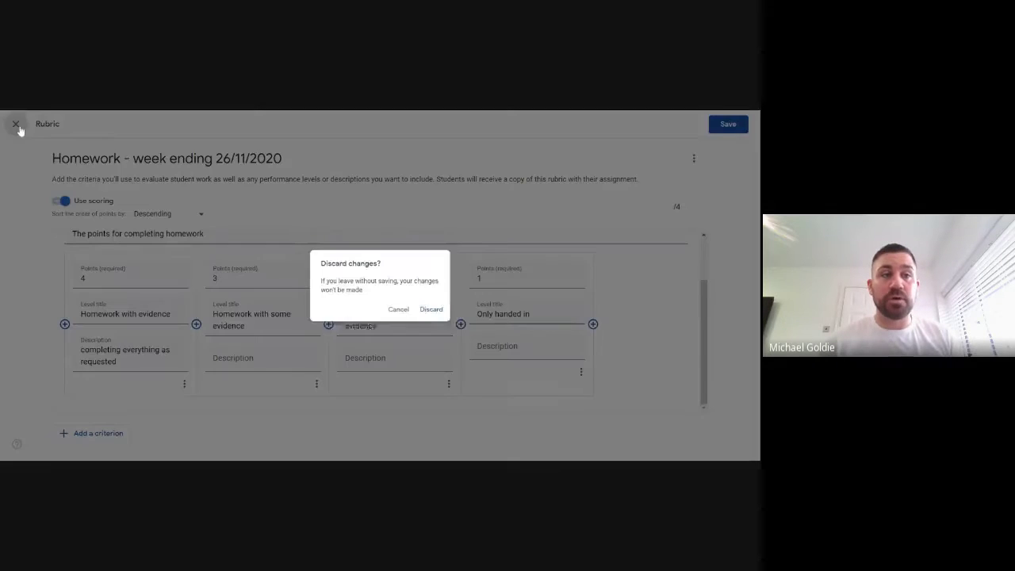
left_click(433, 313)
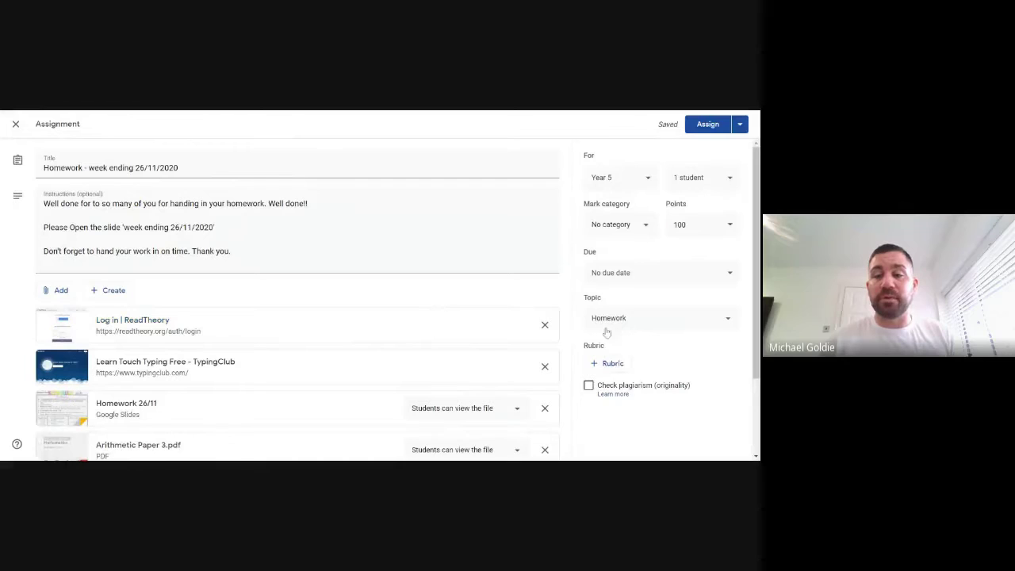
Reuse the one-criterion, 4-point Year 5 rubric "Homework - week ending 26/11/2020" for the assignment and assign the homework
left_click(604, 363)
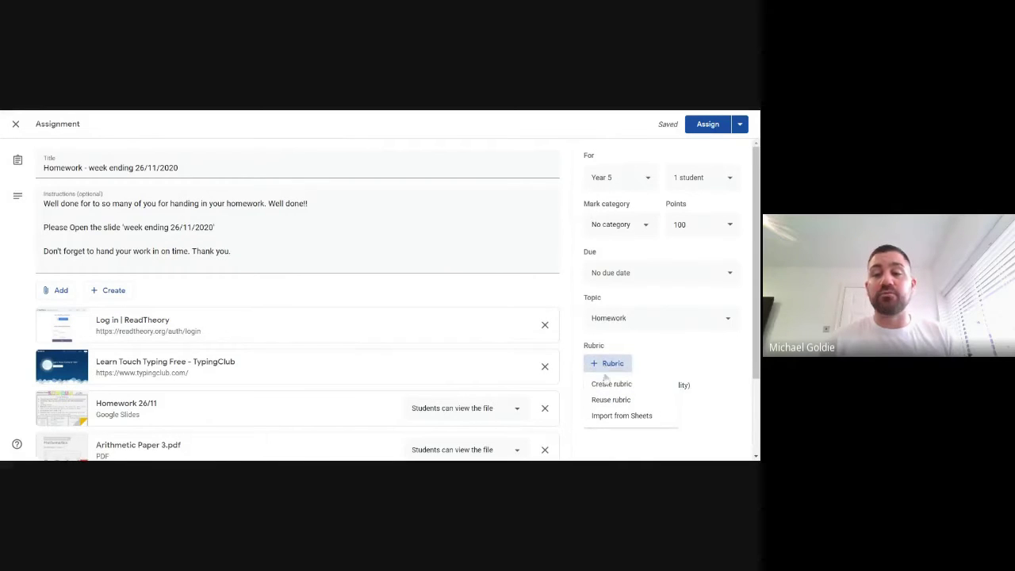
left_click(606, 400)
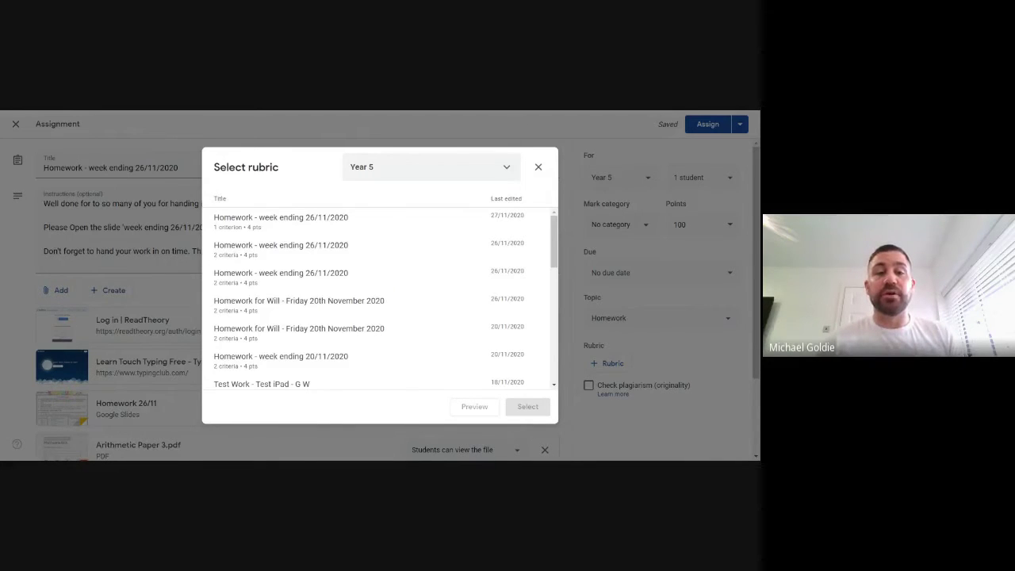
left_click(297, 229)
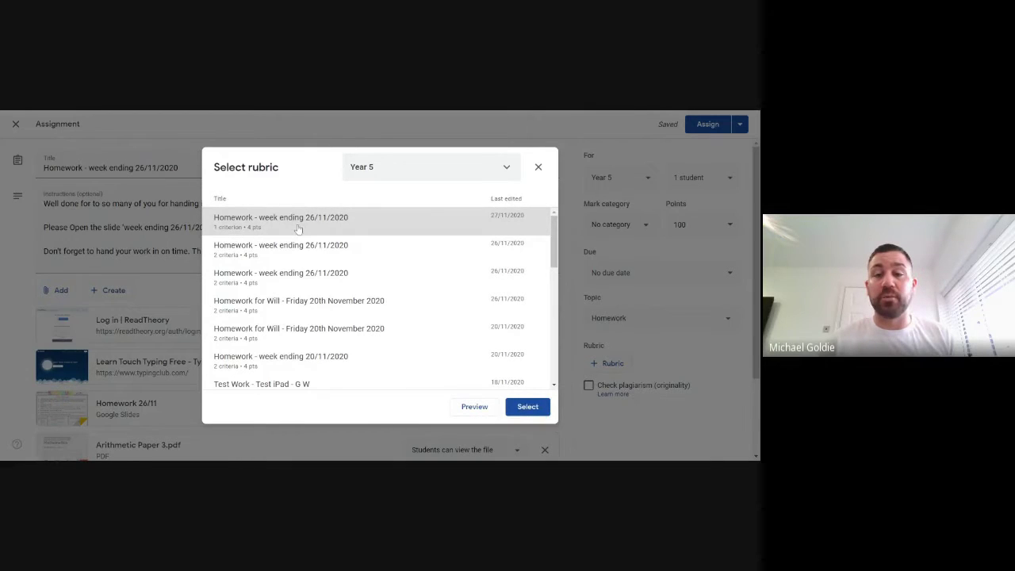
left_click(528, 406)
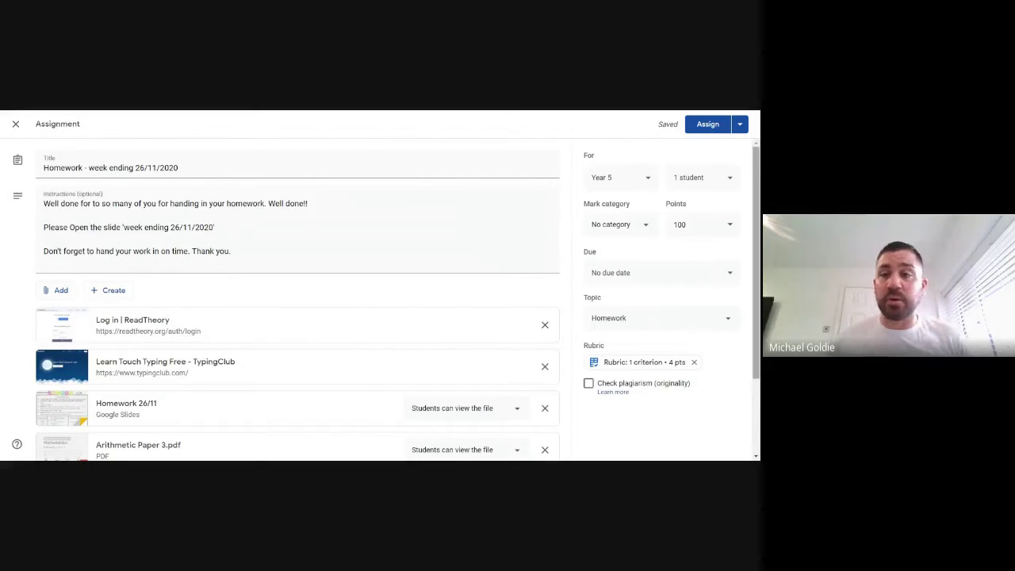
left_click(695, 129)
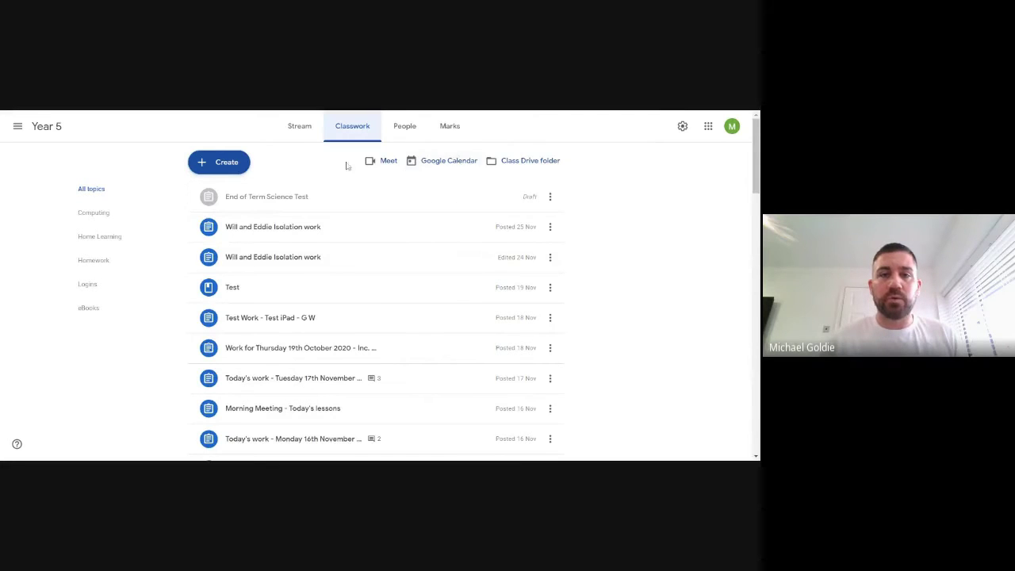
Open the handed-in student work of the newest "Homework - week ending 26/11/2020" assignment in the Homework topic
scroll(623, 253, "down", 12)
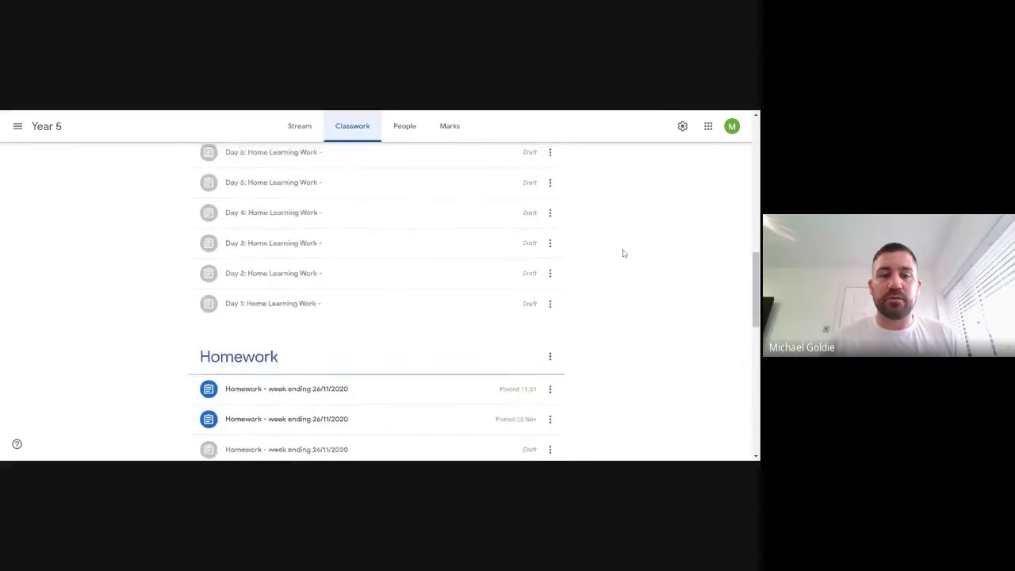
scroll(623, 253, "down", 1)
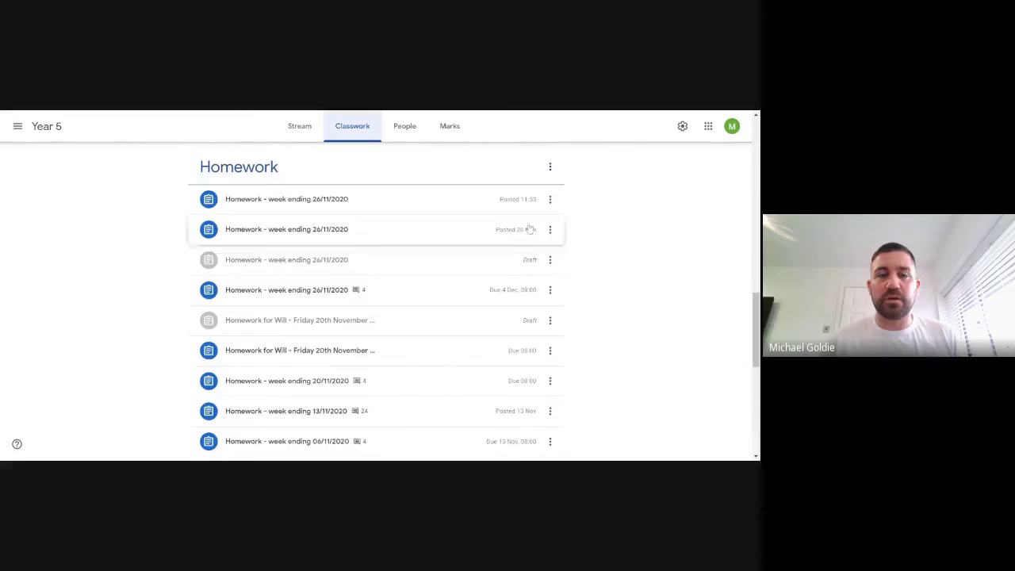
left_click(310, 203)
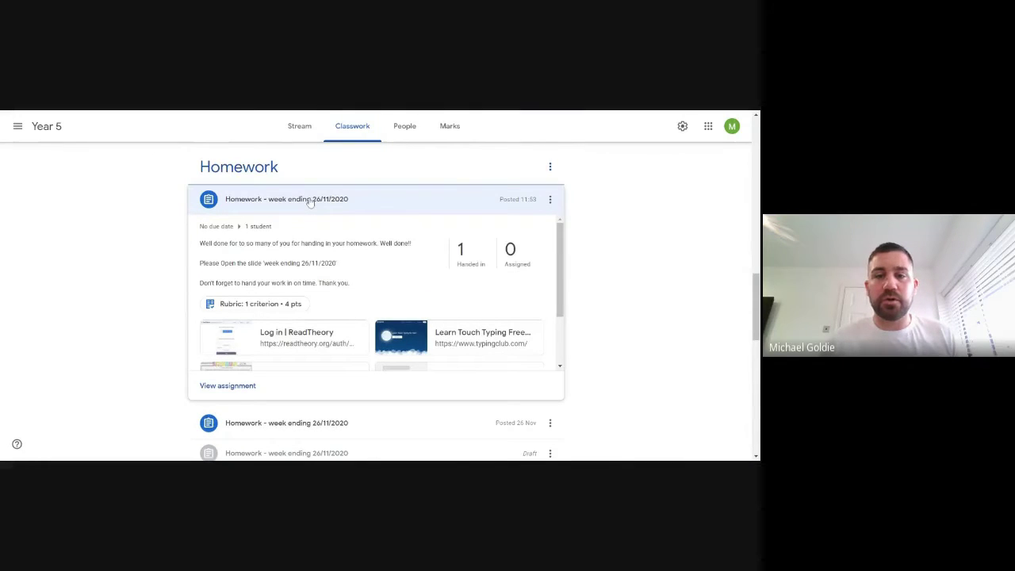
left_click(474, 262)
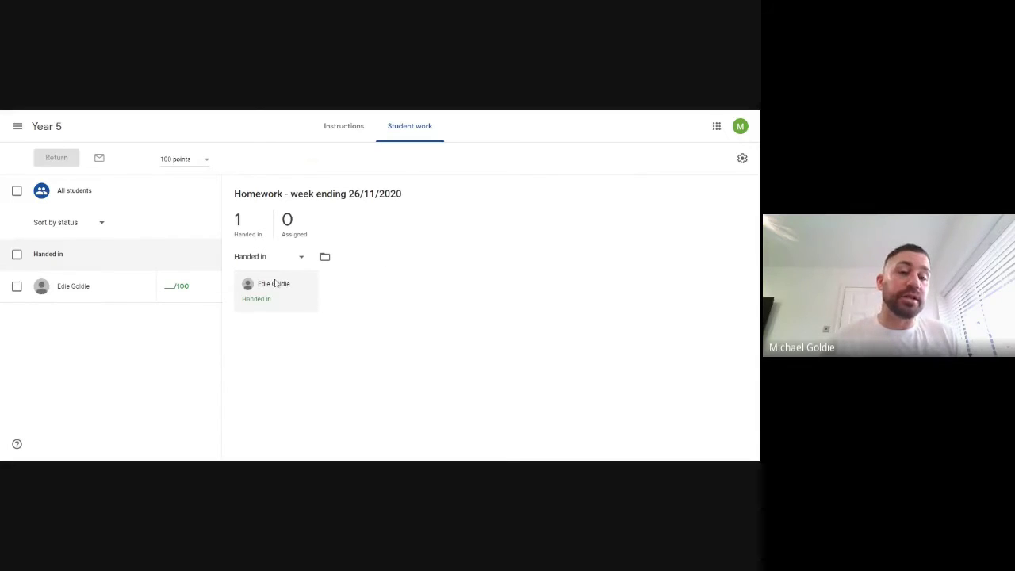
Open the student's submission and mark the Returning Homework criterion with the 1-point level "Homework with no evidence"
left_click(131, 296)
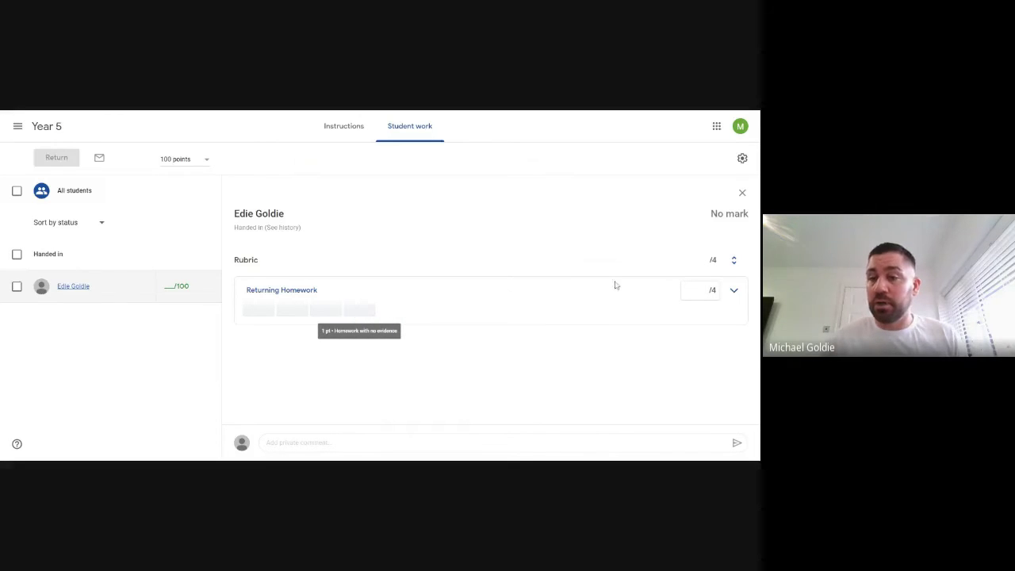
left_click(733, 290)
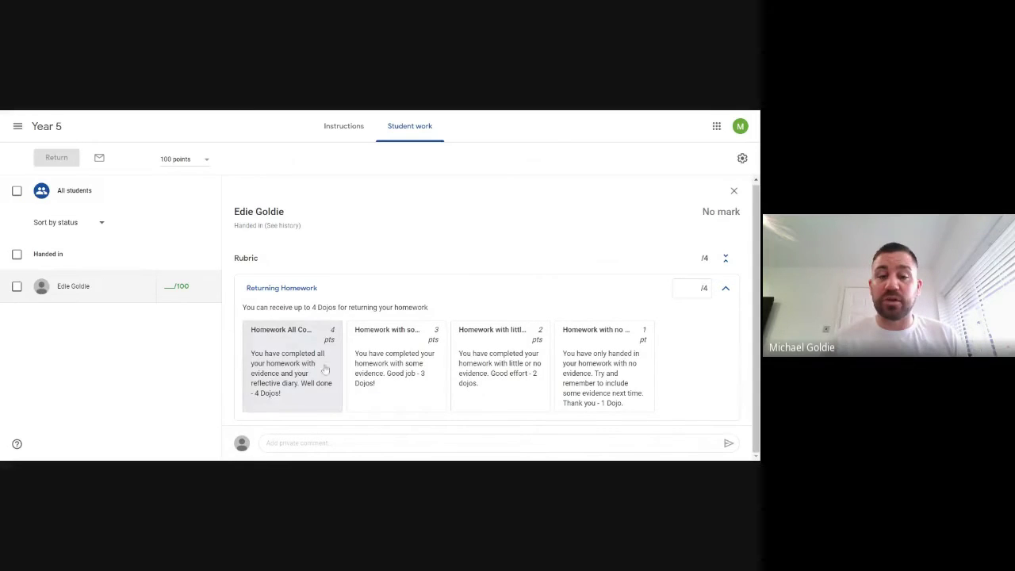
left_click(601, 361)
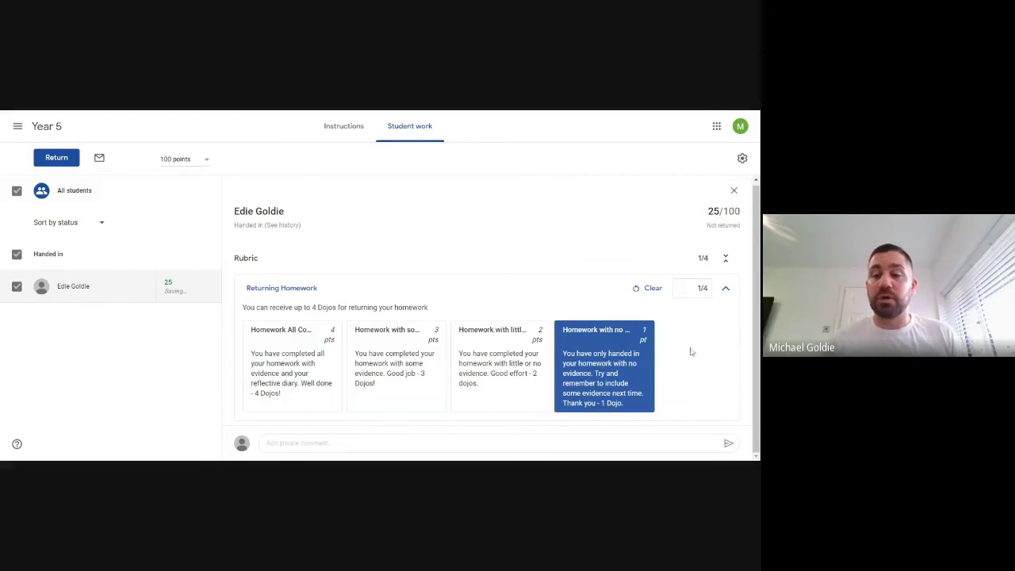
Start a private comment to the student with "Make sure you" and delete the text without sending it
left_click(436, 442)
type("Make")
key("BackSpace")
type("Make sure you")
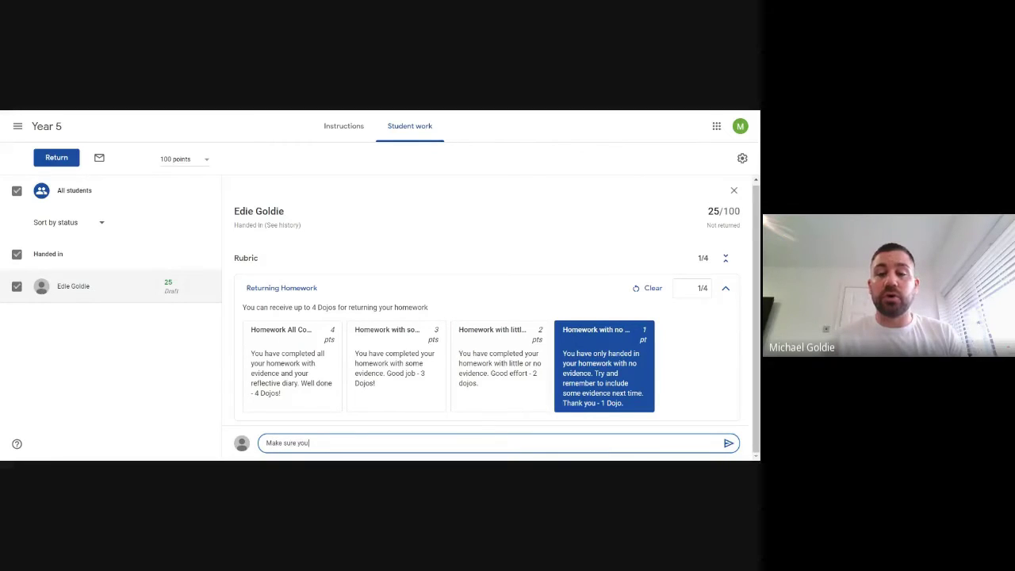
key("BackSpace")
key("BackSpace")
key("BackSpace")
key("BackSpace")
key("BackSpace")
key("BackSpace")
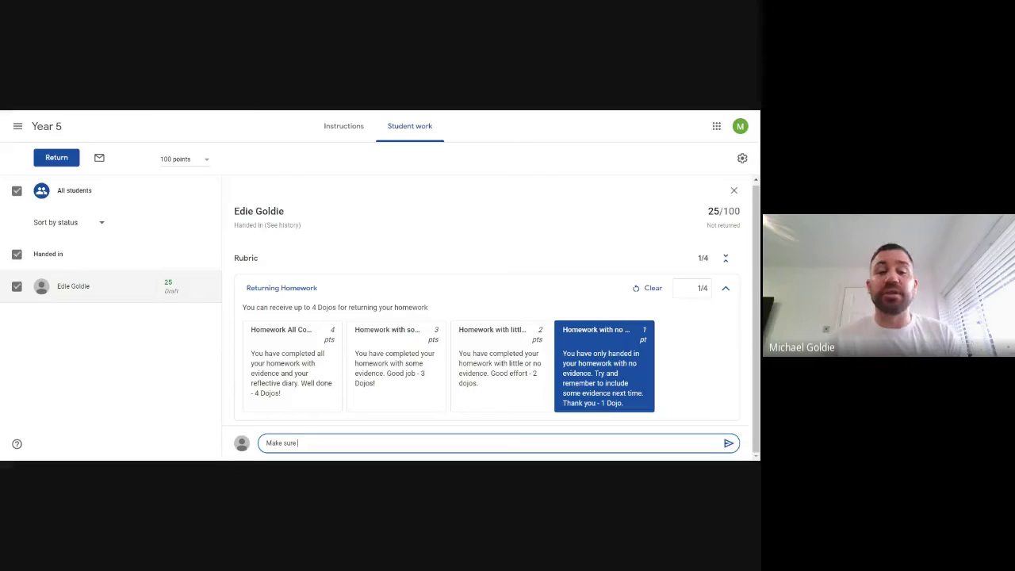
key("BackSpace")
key("BackSpace")
key("BackSpace")
key("BackSpace")
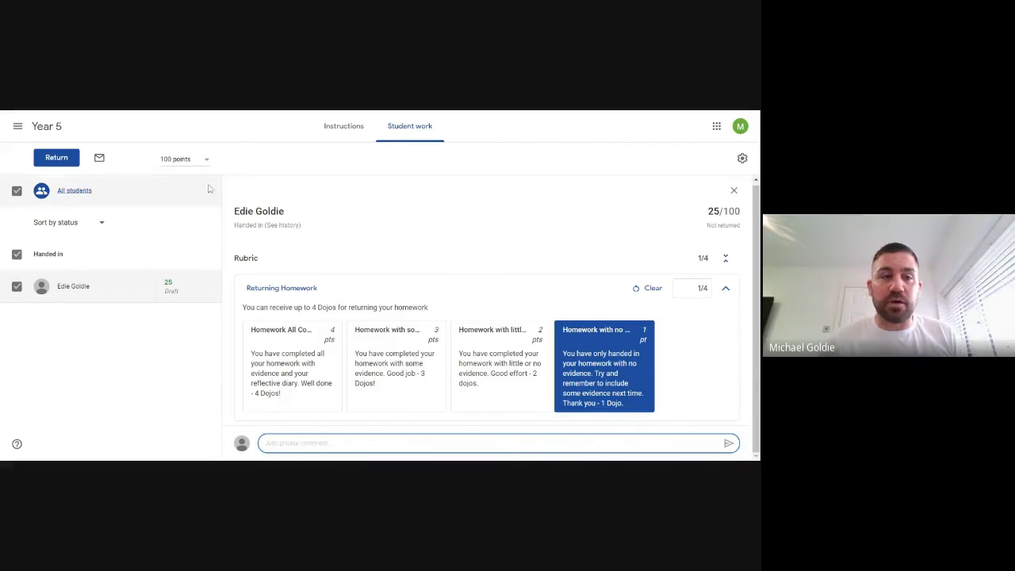
Return the marked homework to the student without a private comment
left_click(73, 161)
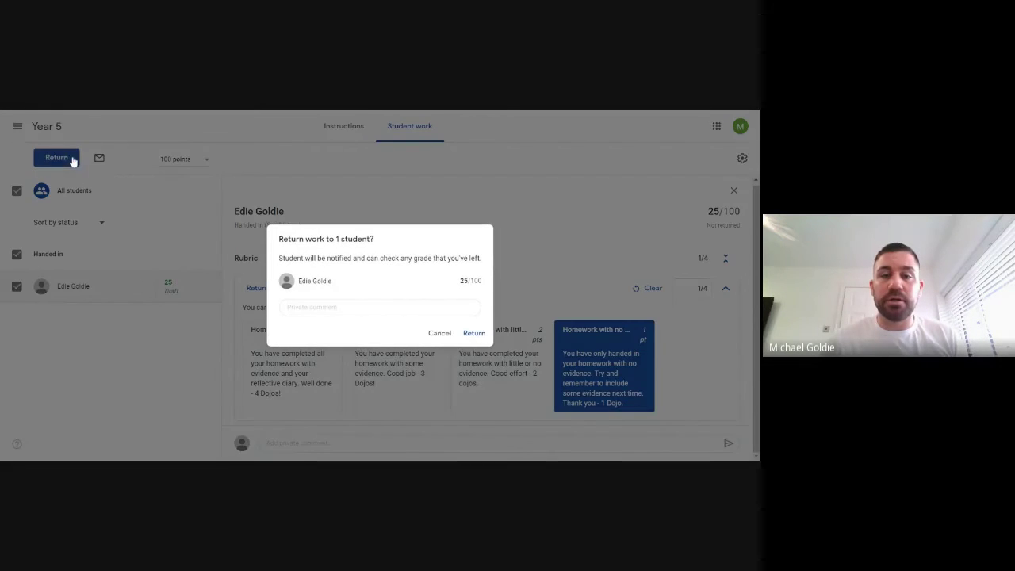
left_click(474, 334)
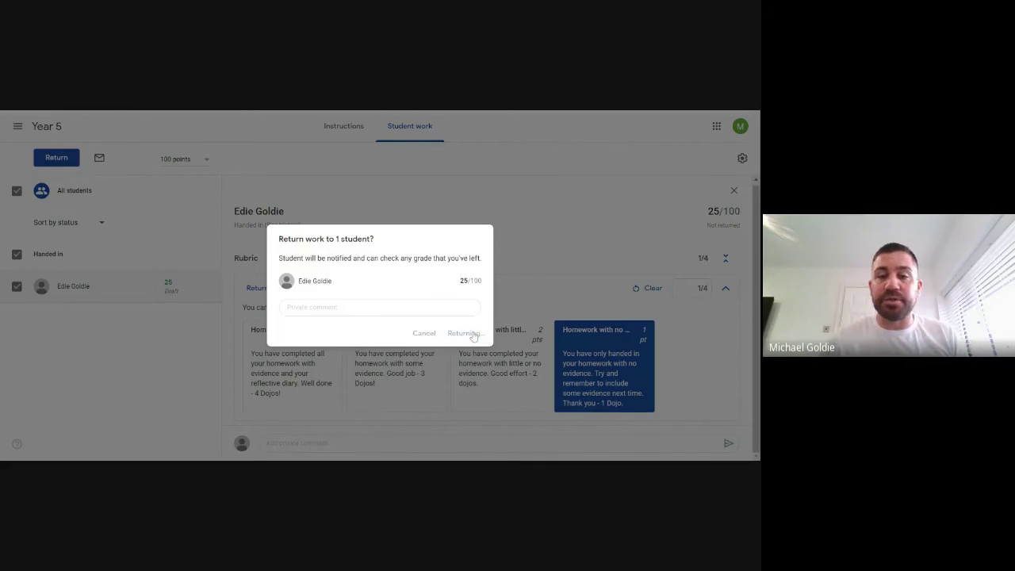